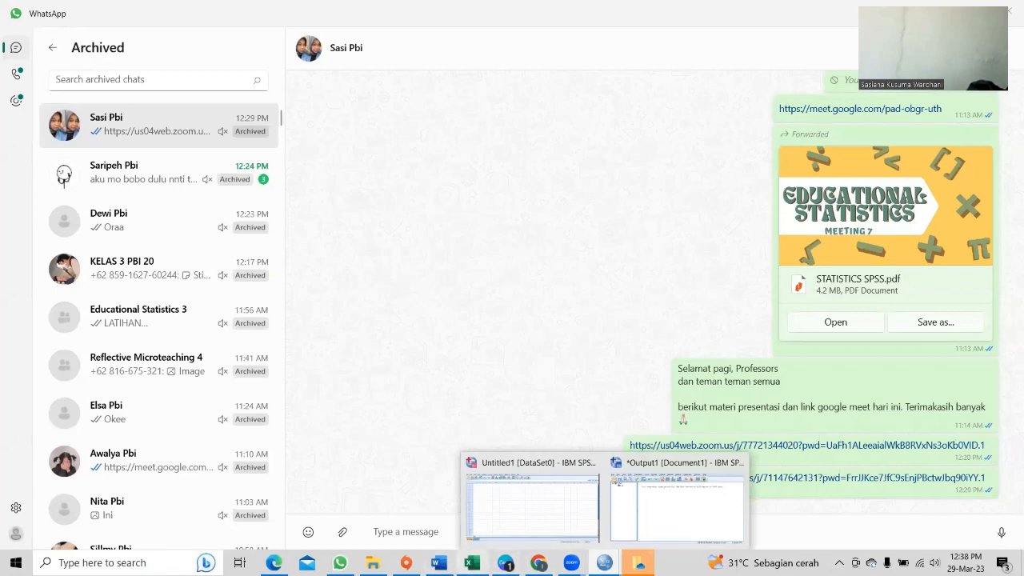
Switch to the SPSS Data Editor, view the Output viewer and minimise it to return to the empty dataset
click(472, 563)
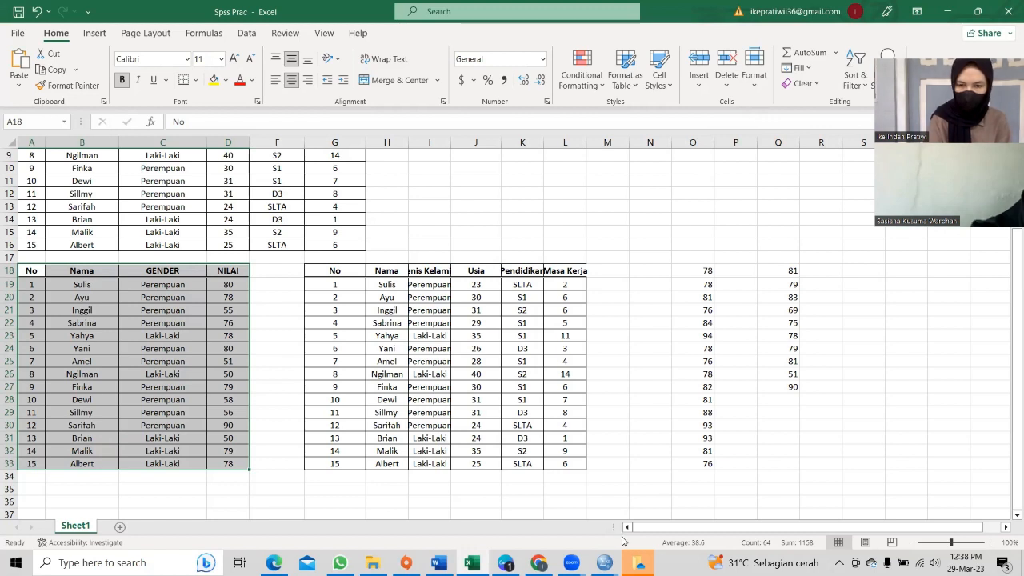
mouse_move(604, 562)
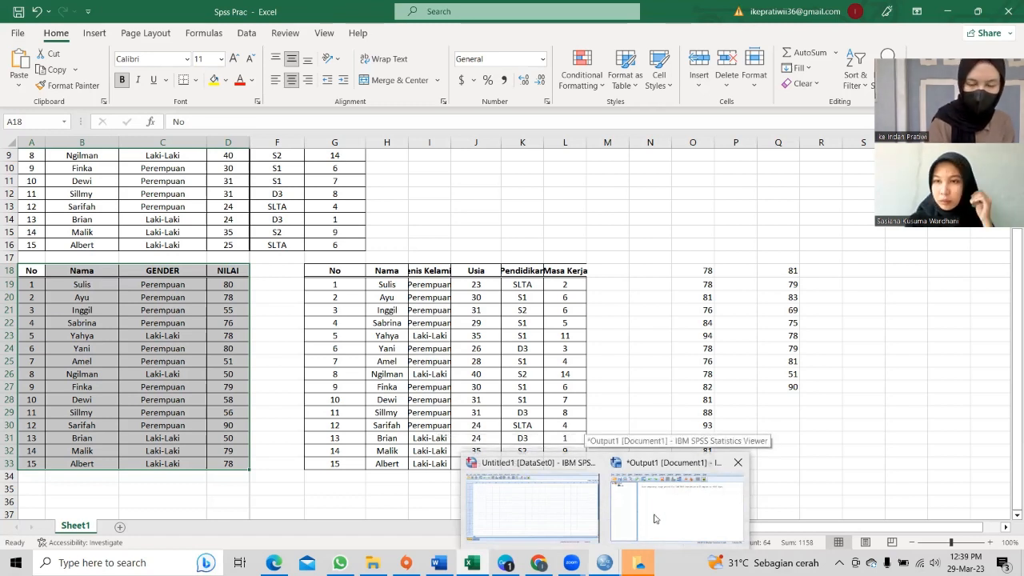
click(531, 516)
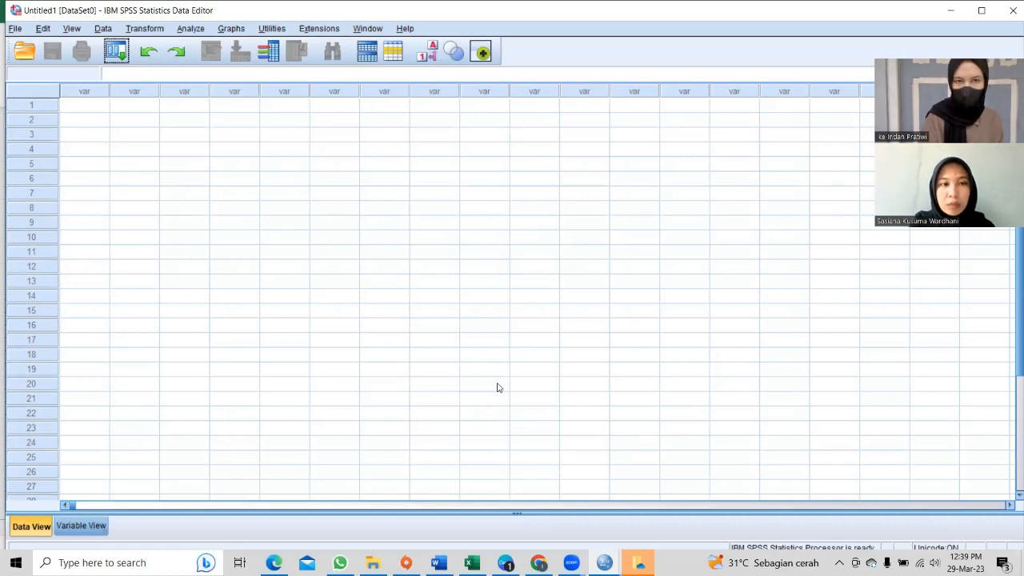
mouse_move(639, 562)
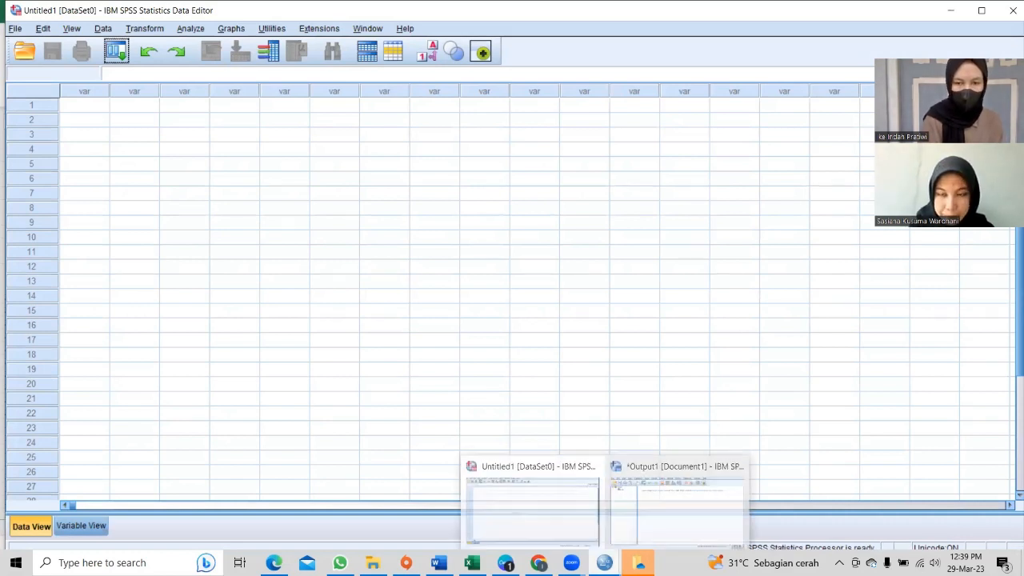
click(660, 509)
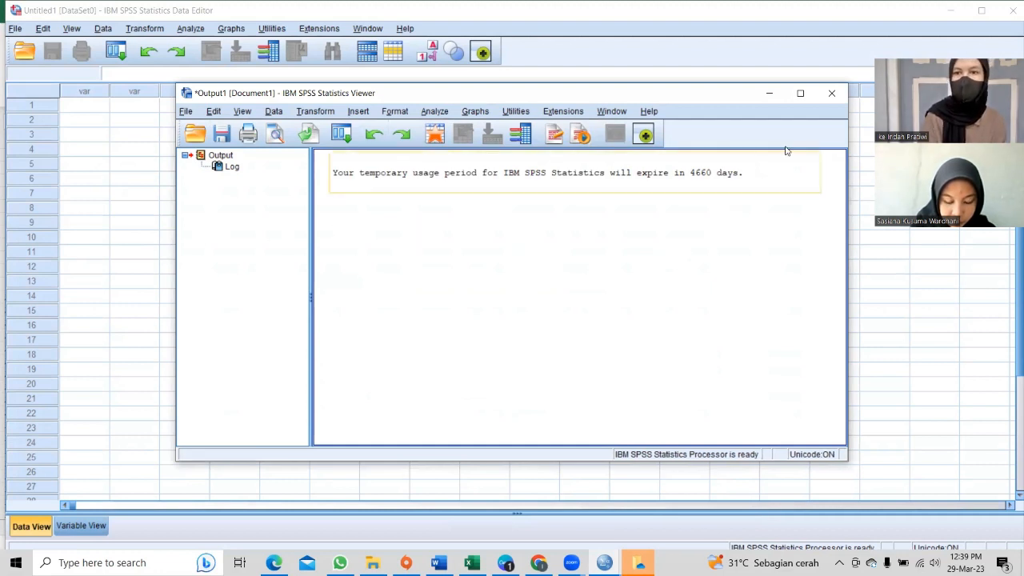
click(768, 94)
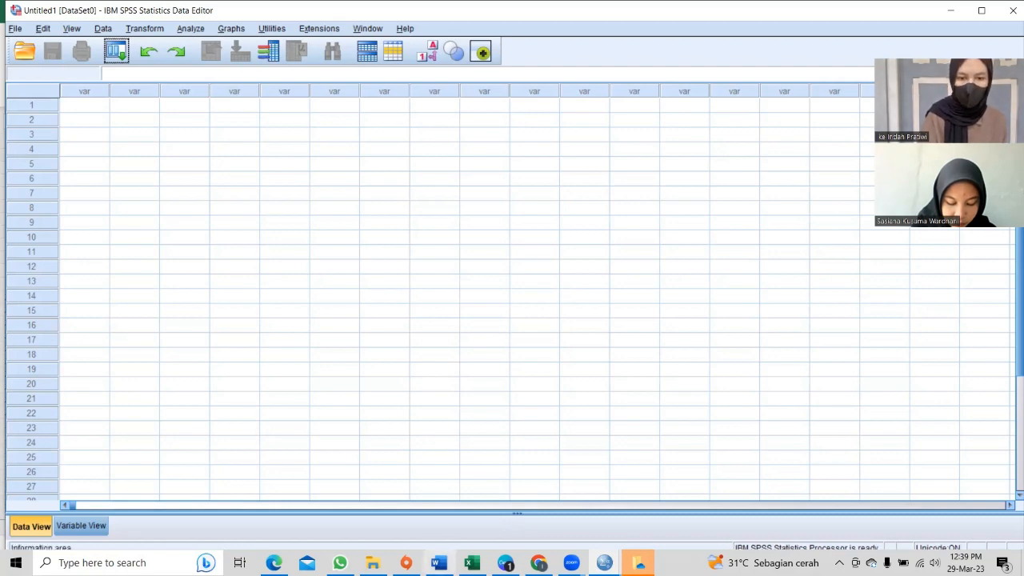
Switch to the Word exercise document and read the practicum scores of the 16 Magelang students on the first page
click(471, 562)
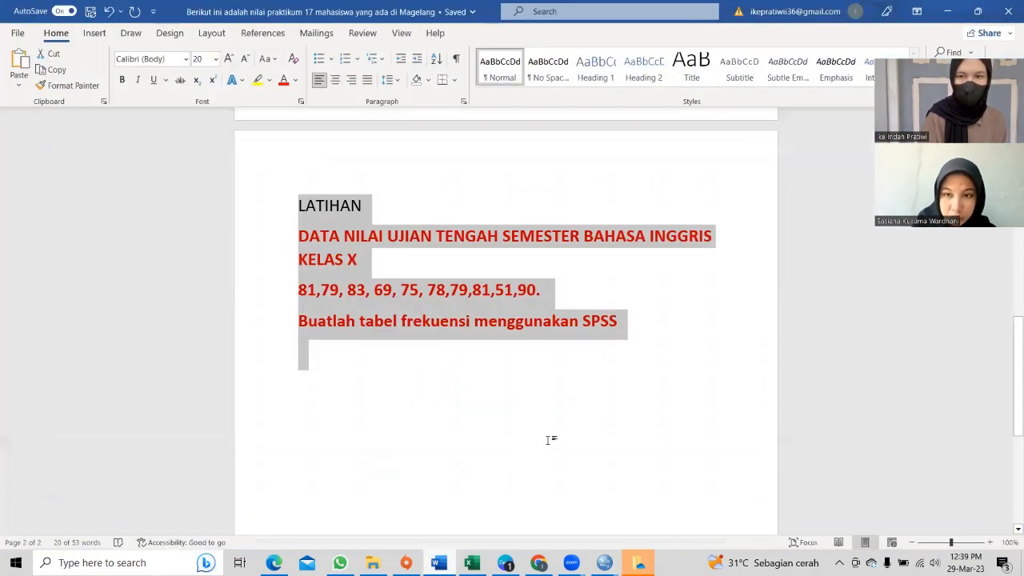
click(746, 409)
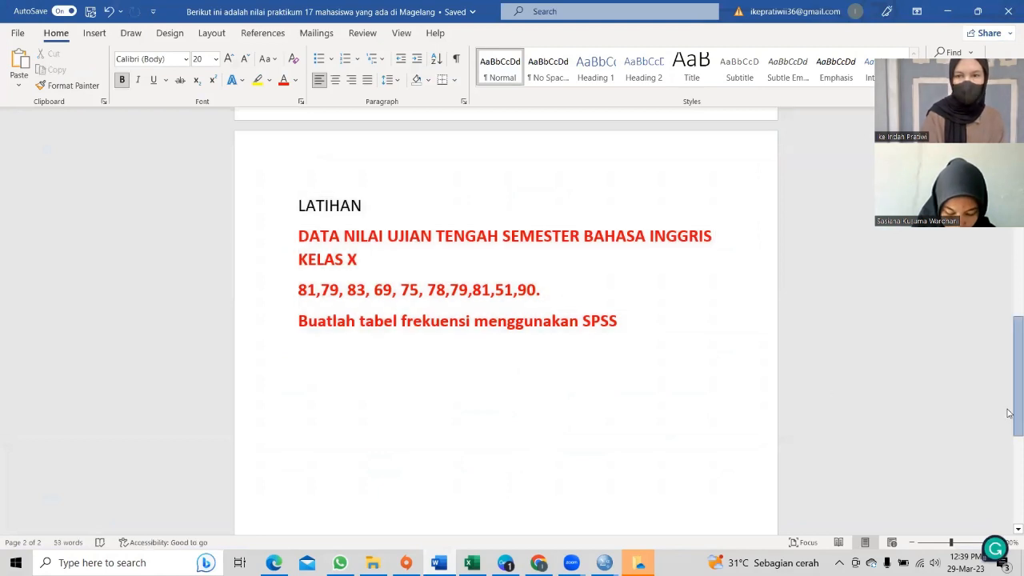
drag(1016, 411, 1016, 212)
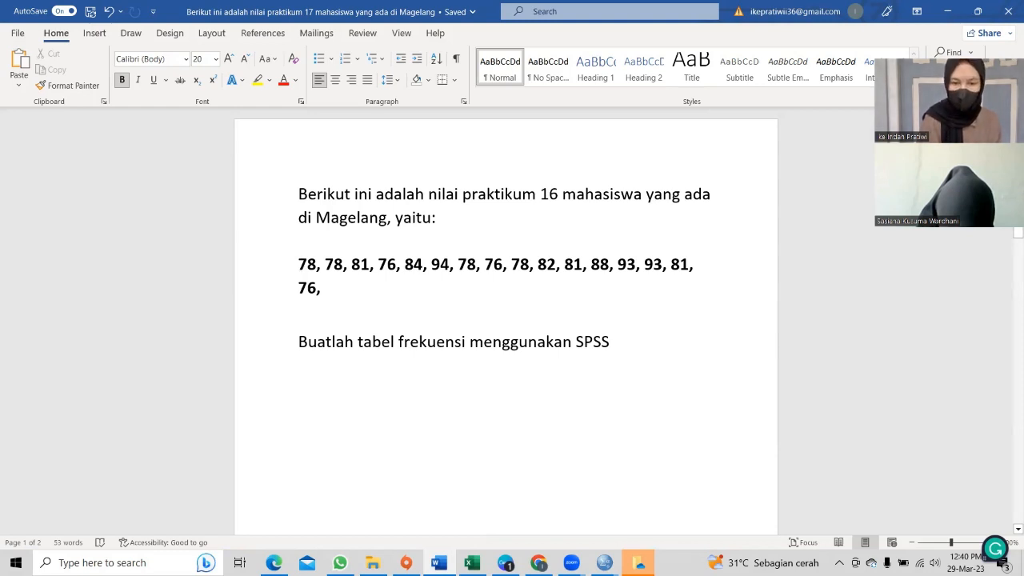
Switch to the Spss Prac workbook in Excel and copy the practicum scores in cells O18:O33
click(471, 500)
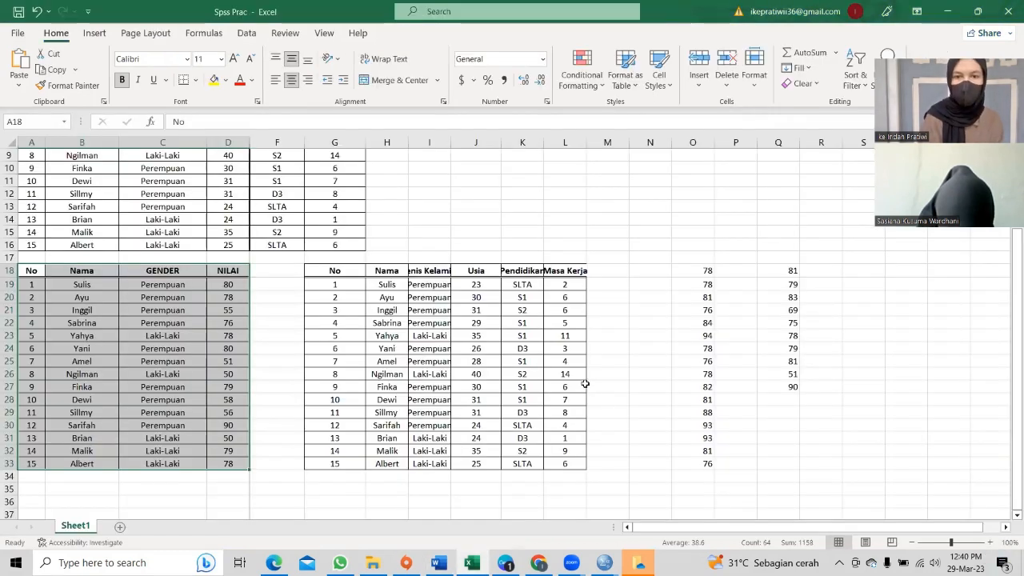
click(678, 269)
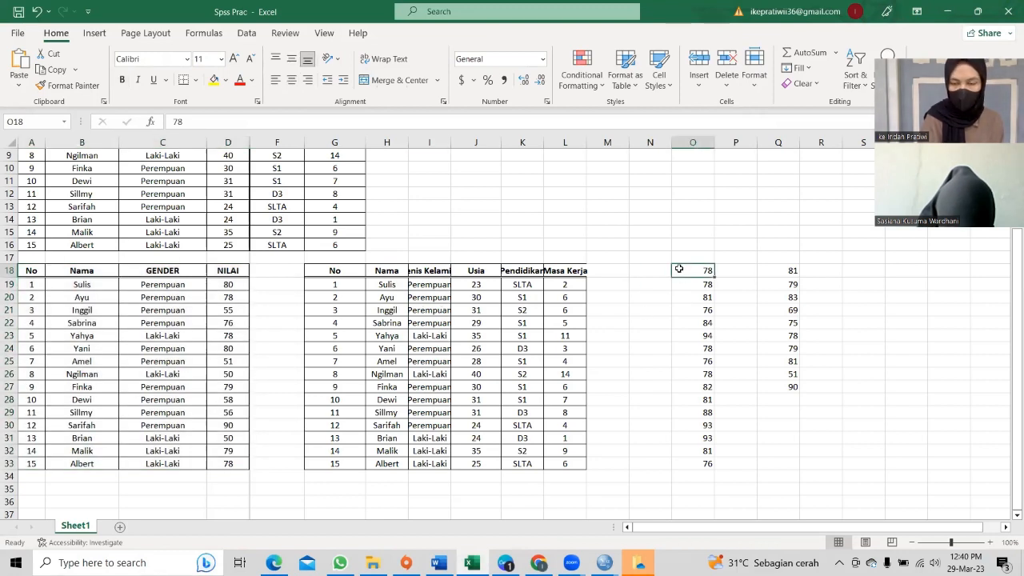
drag(679, 269, 694, 460)
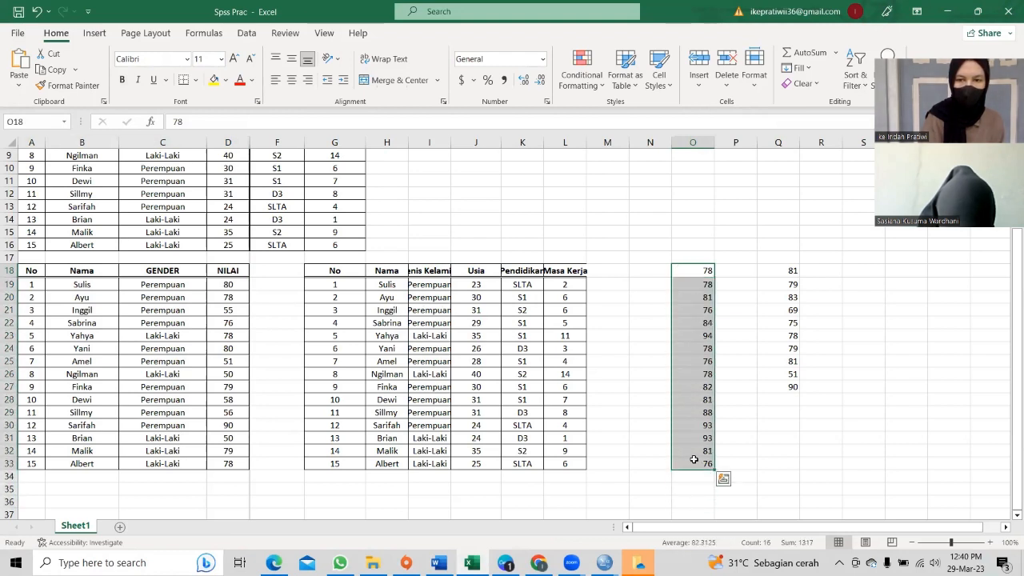
right_click(700, 398)
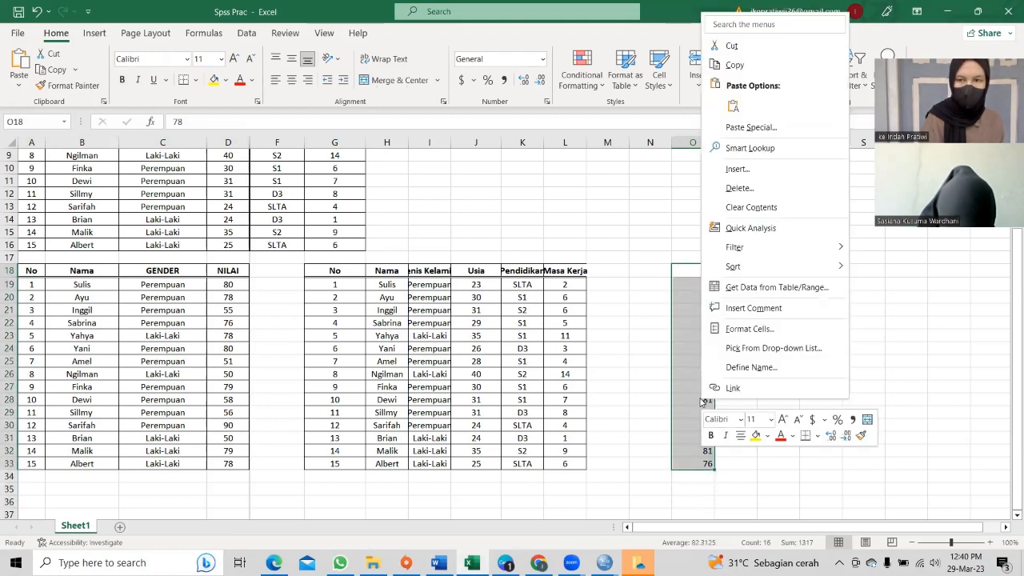
click(796, 74)
Switch to the SPSS Data Editor and compare Data View with Variable View, finishing in Variable View
mouse_move(604, 562)
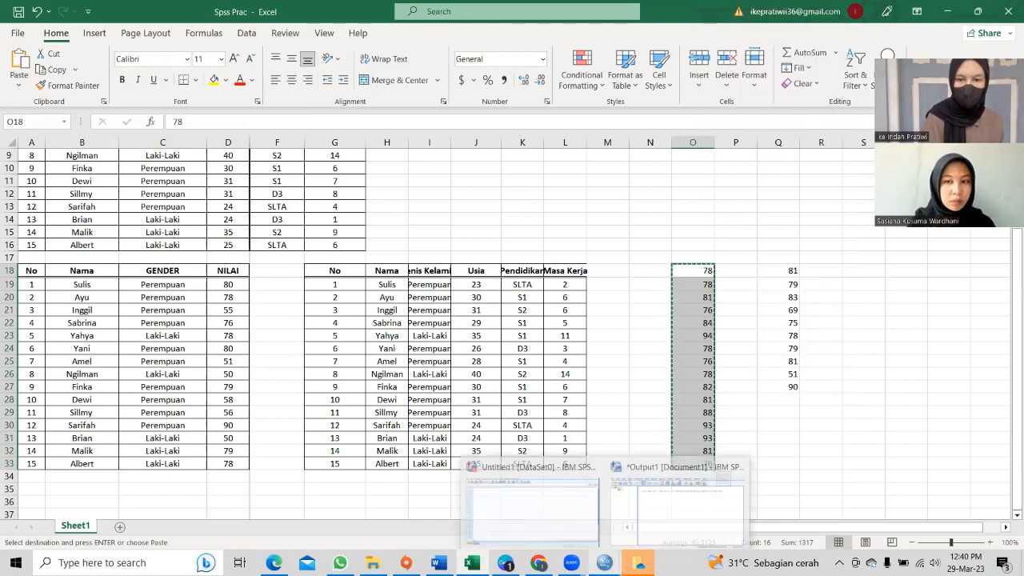
click(550, 512)
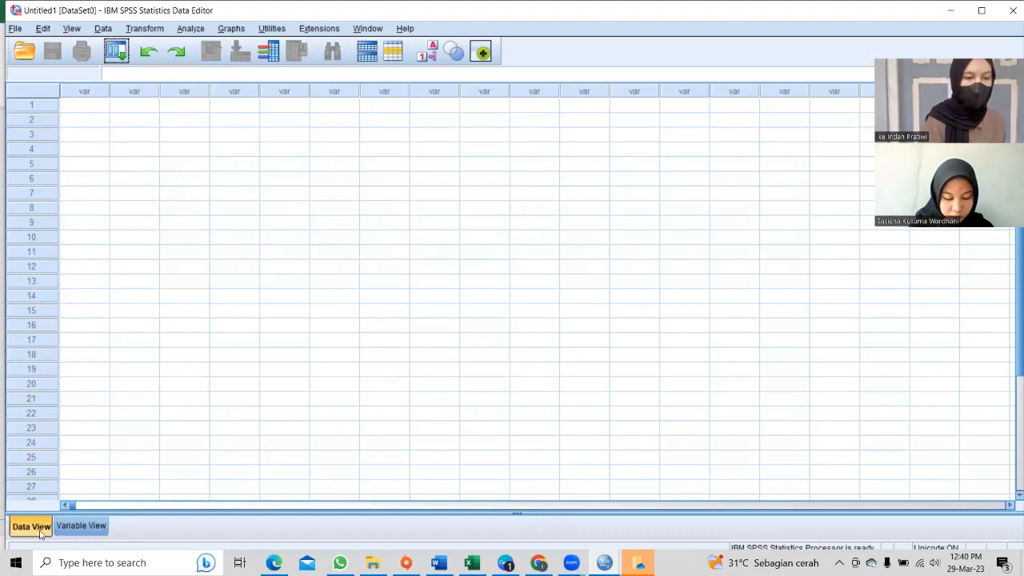
click(92, 531)
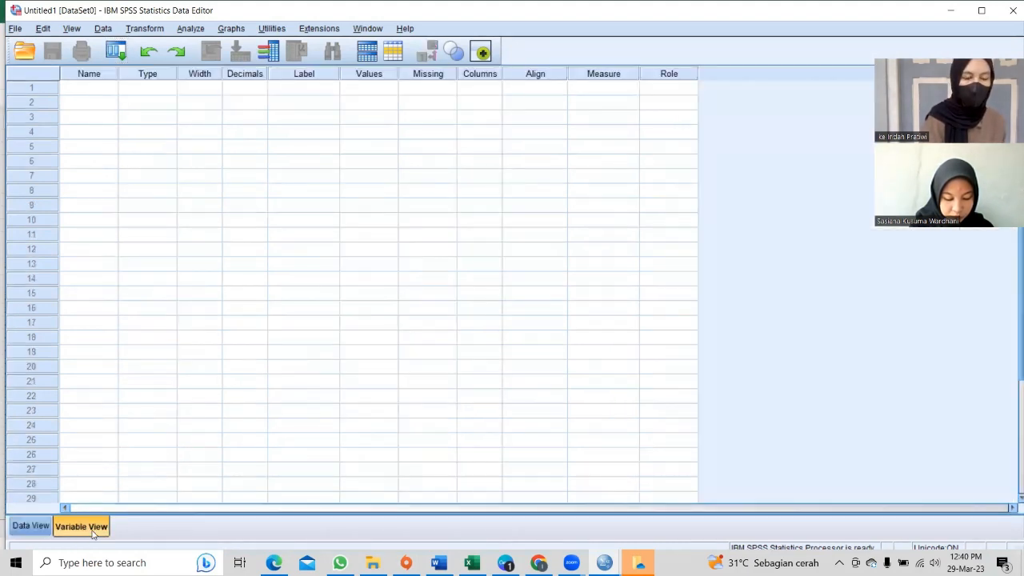
click(31, 527)
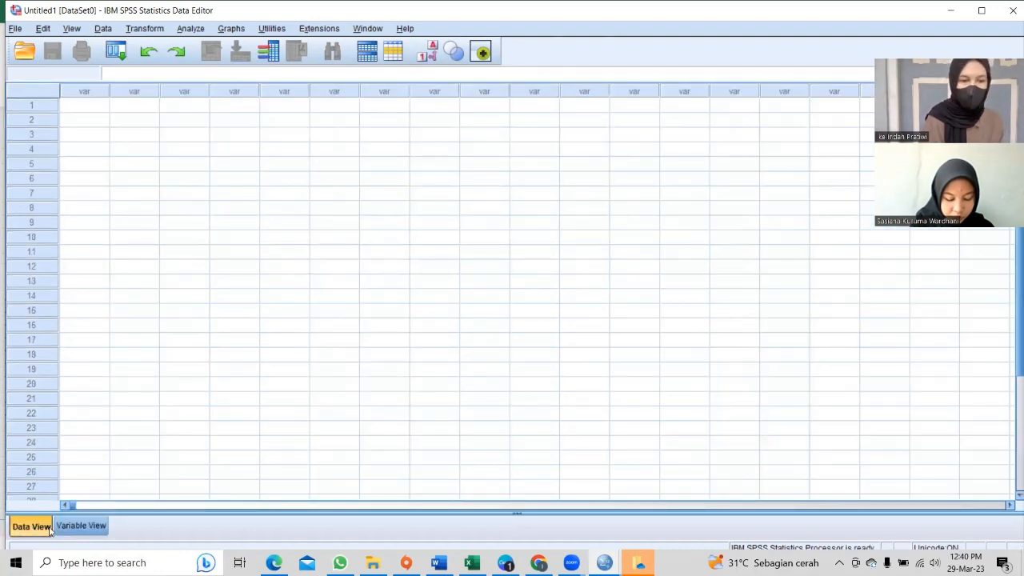
click(80, 525)
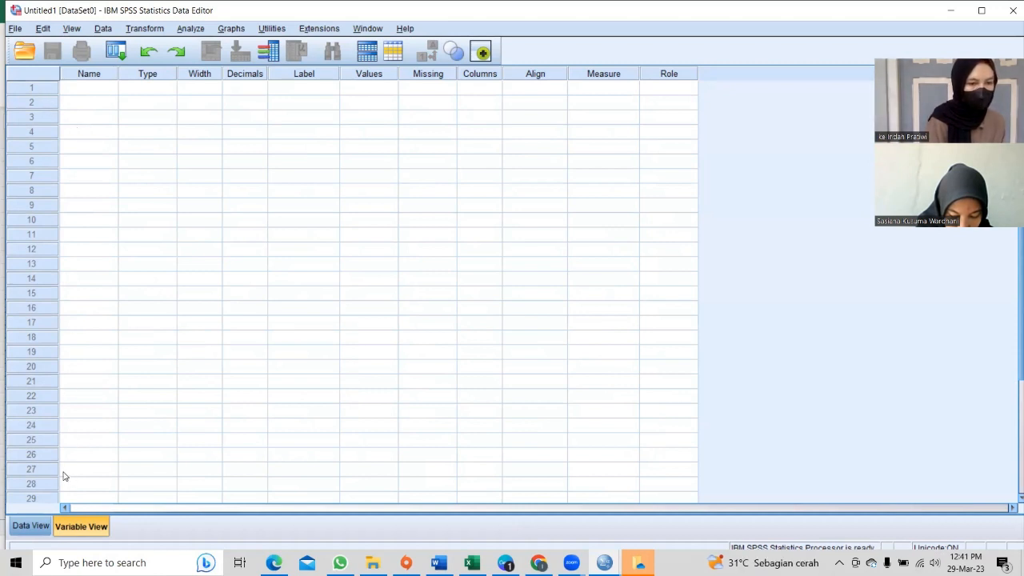
click(30, 526)
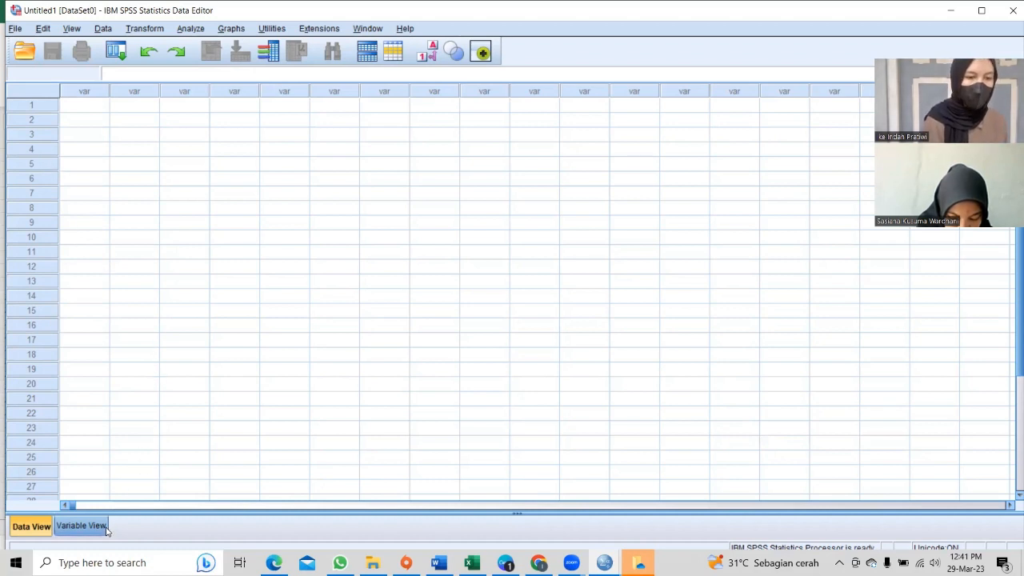
click(81, 525)
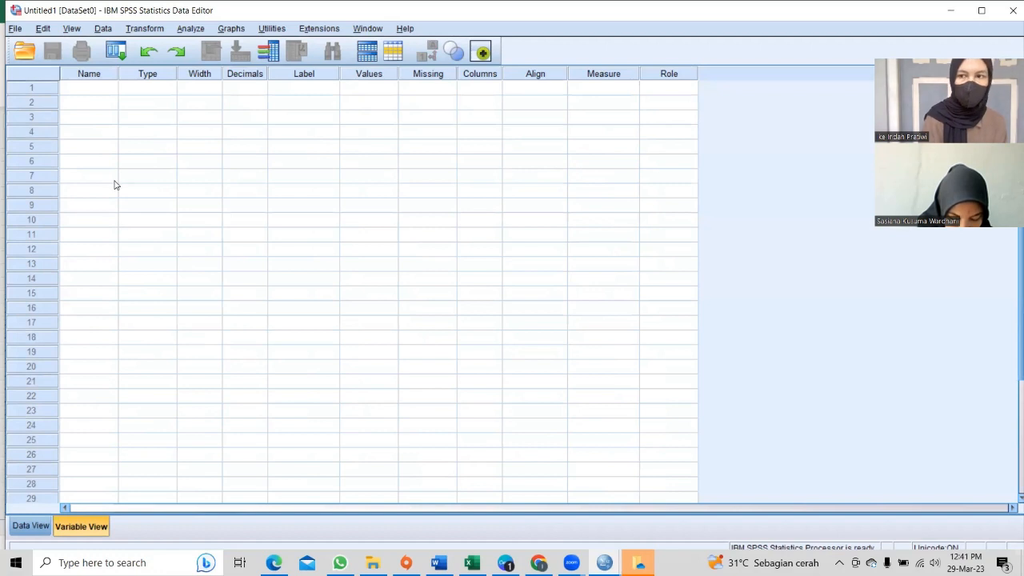
Define the first variable with the name NILAI and the Numeric type
click(84, 89)
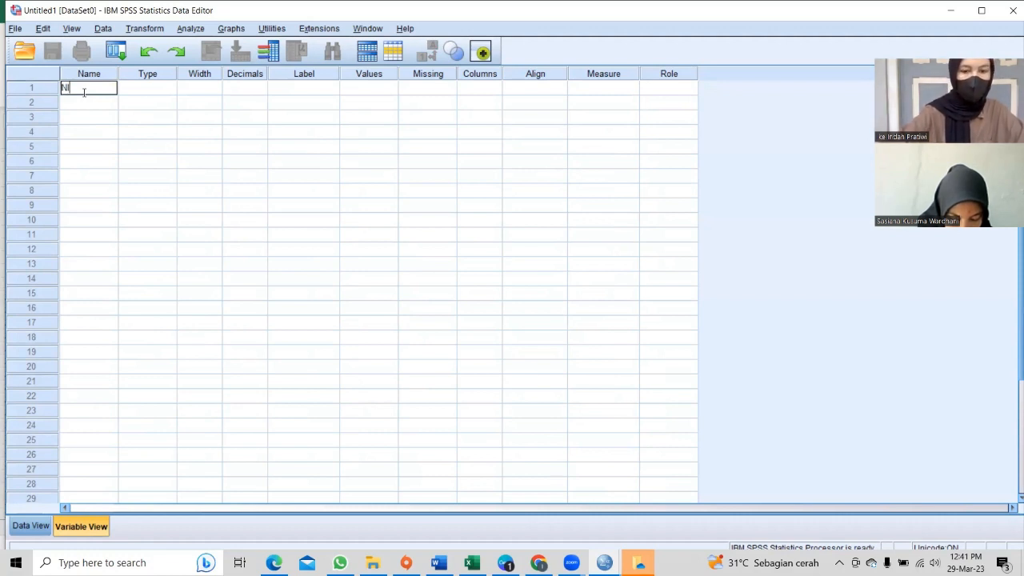
text(LAI)
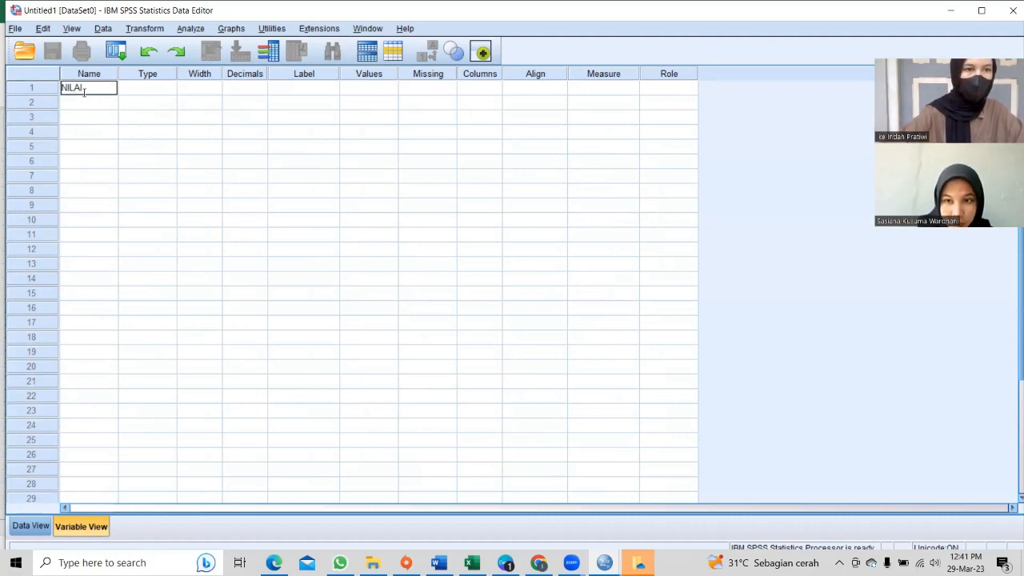
click(152, 93)
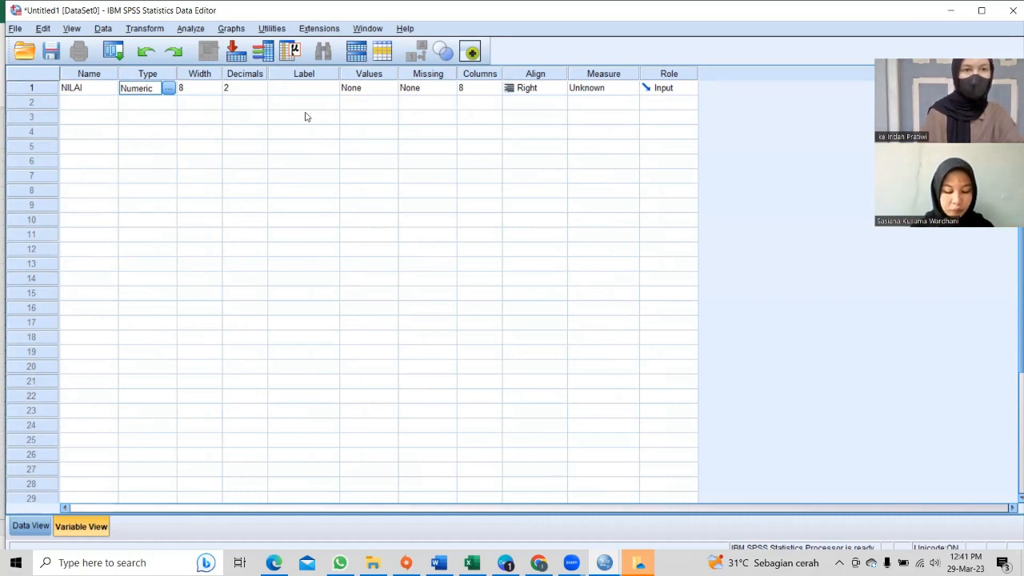
click(168, 90)
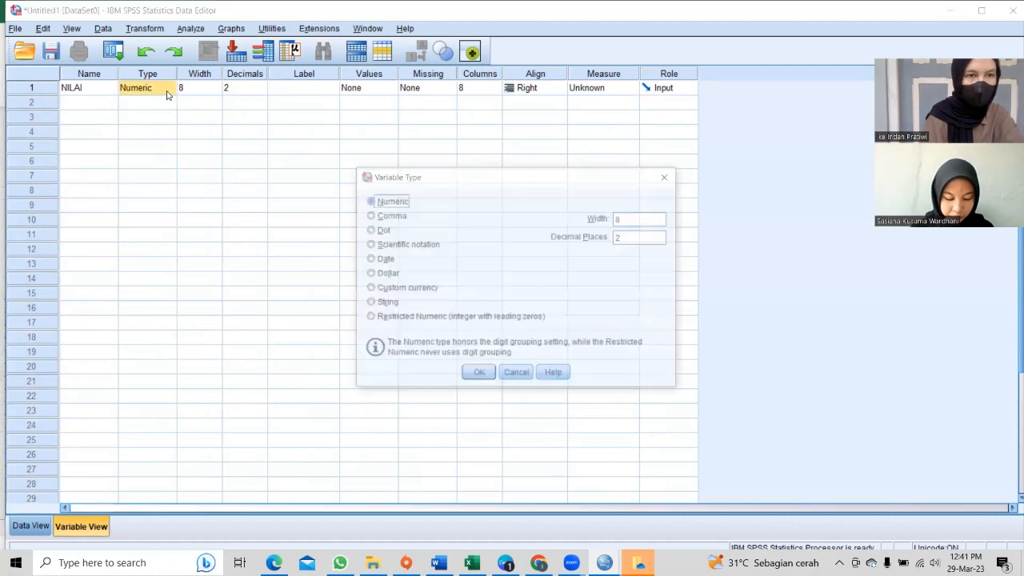
click(477, 375)
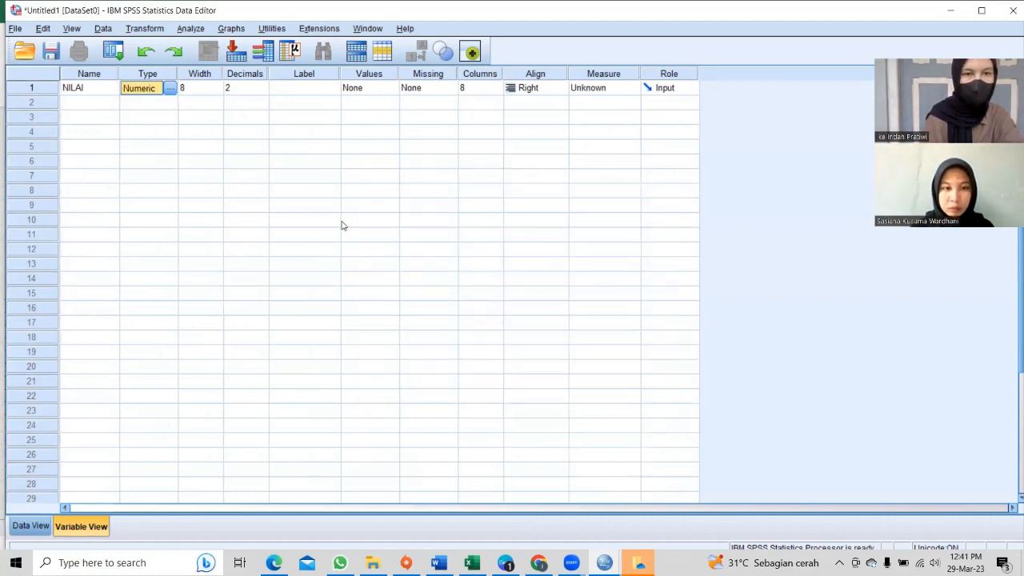
Set the NILAI variable's decimals to 0 and its measurement level to Scale
click(246, 90)
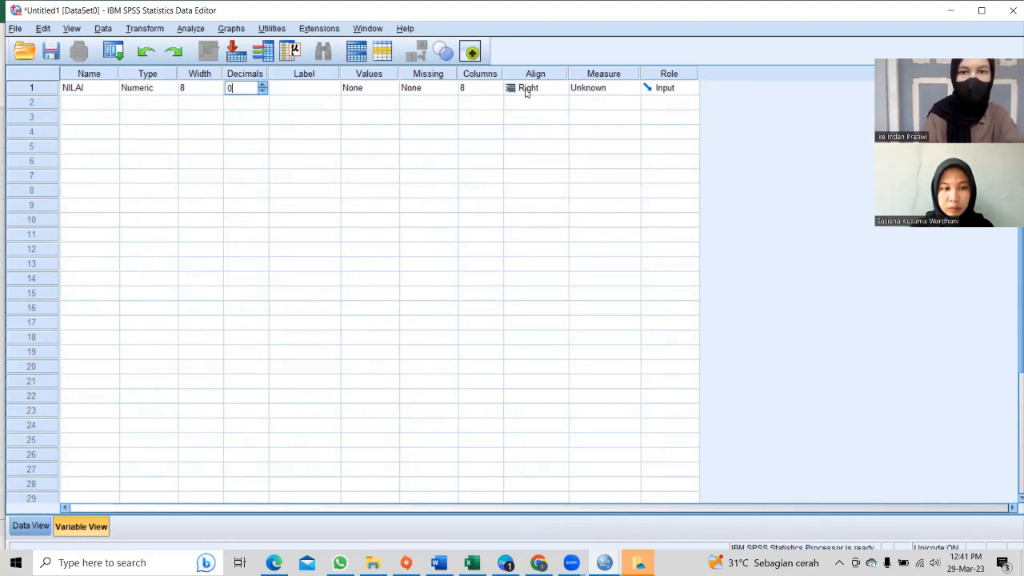
click(601, 90)
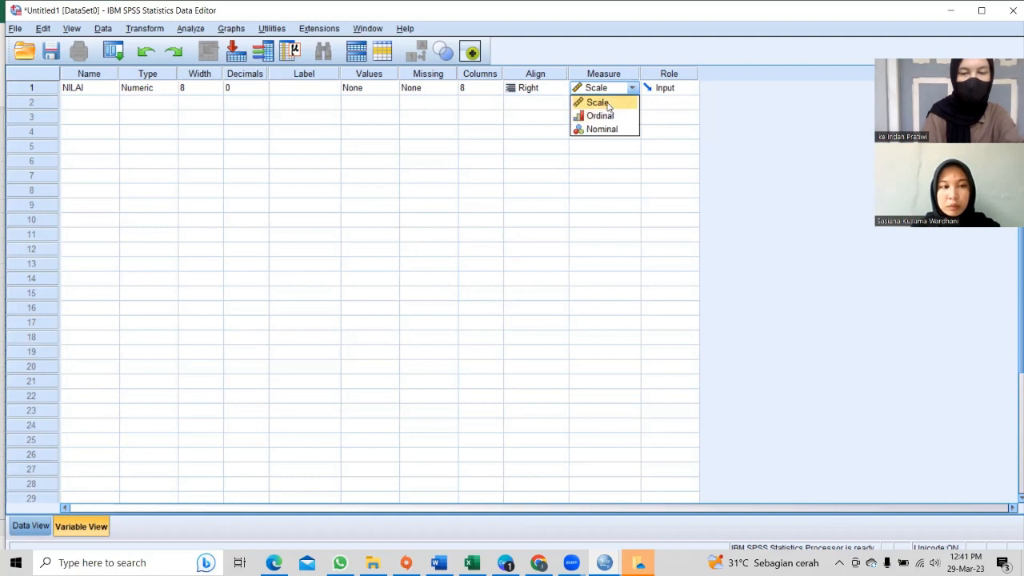
click(608, 104)
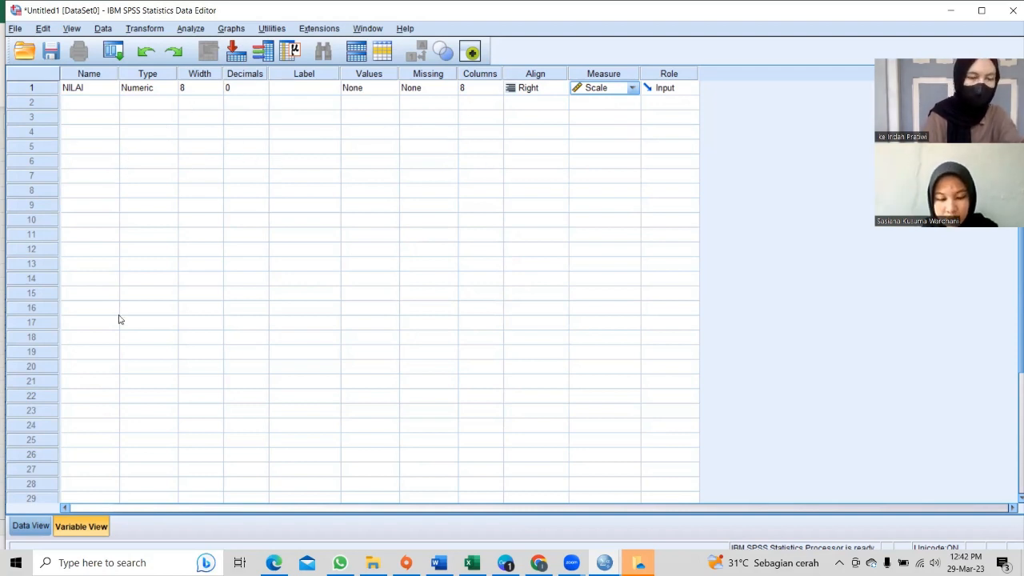
Paste the copied scores into the NILAI column in Data View, starting at row 1
click(40, 525)
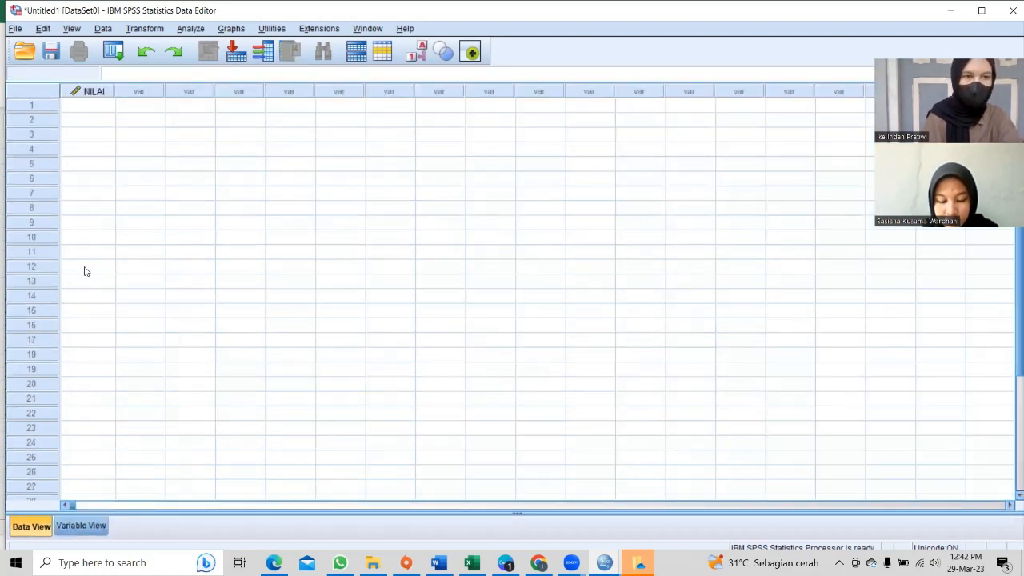
click(100, 110)
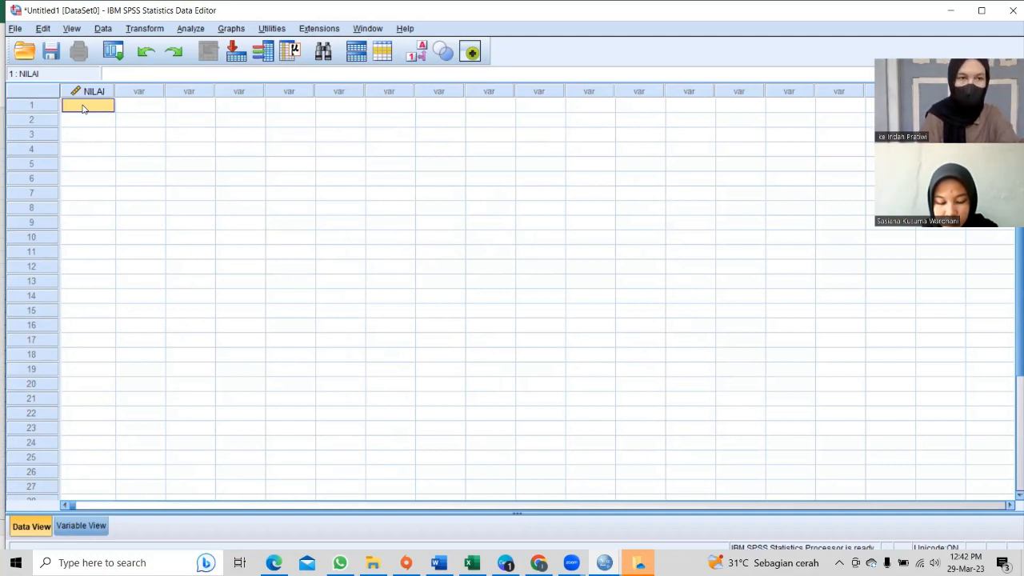
right_click(82, 109)
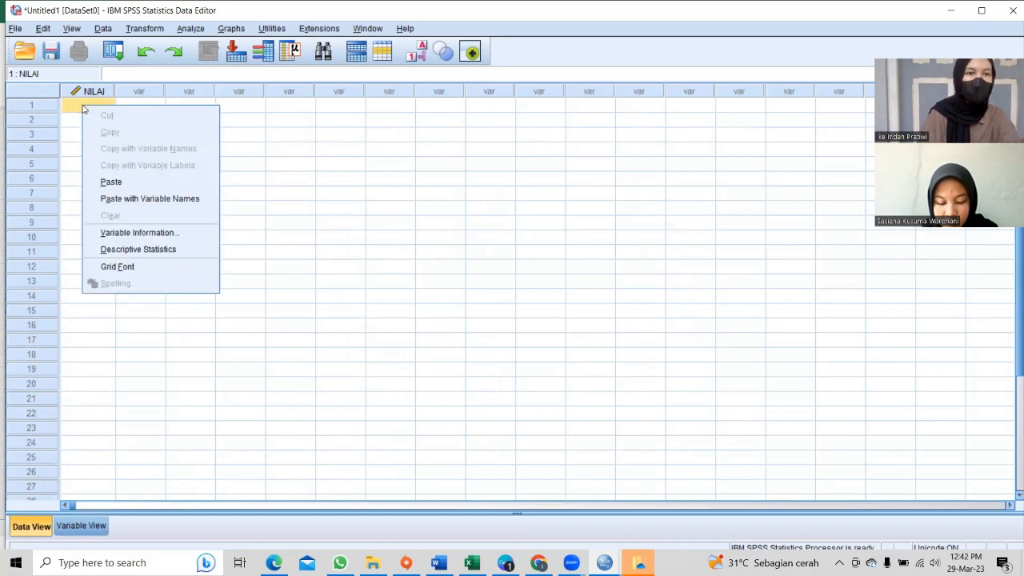
click(110, 179)
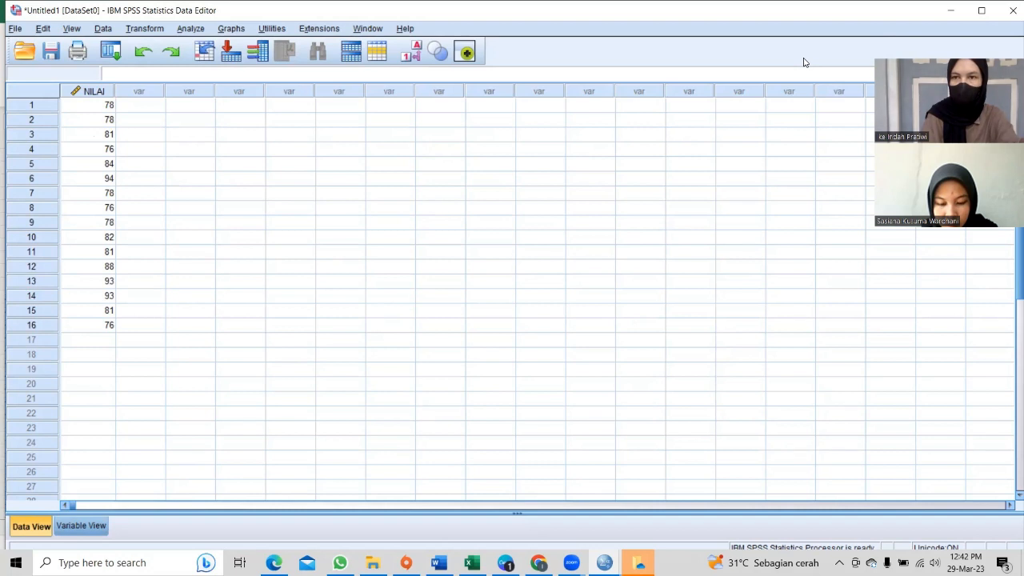
click(678, 198)
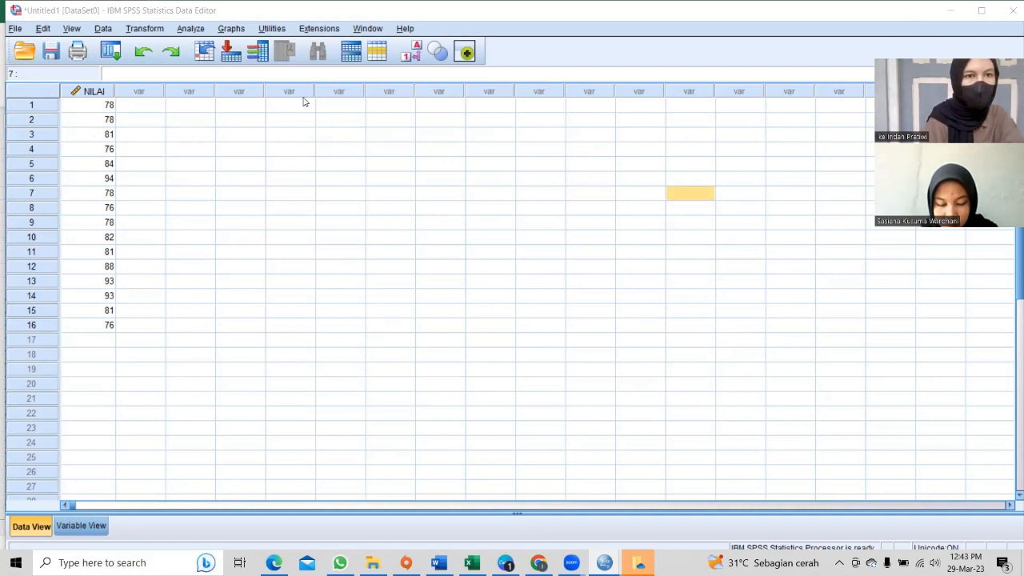
Run the Frequencies analysis on the NILAI variable with frequency tables displayed
click(189, 28)
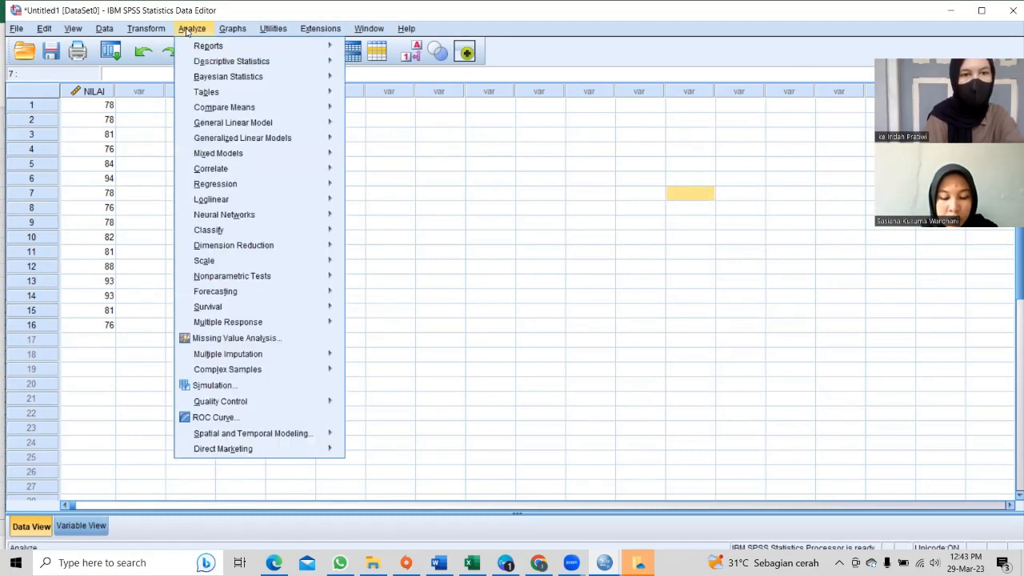
mouse_move(173, 32)
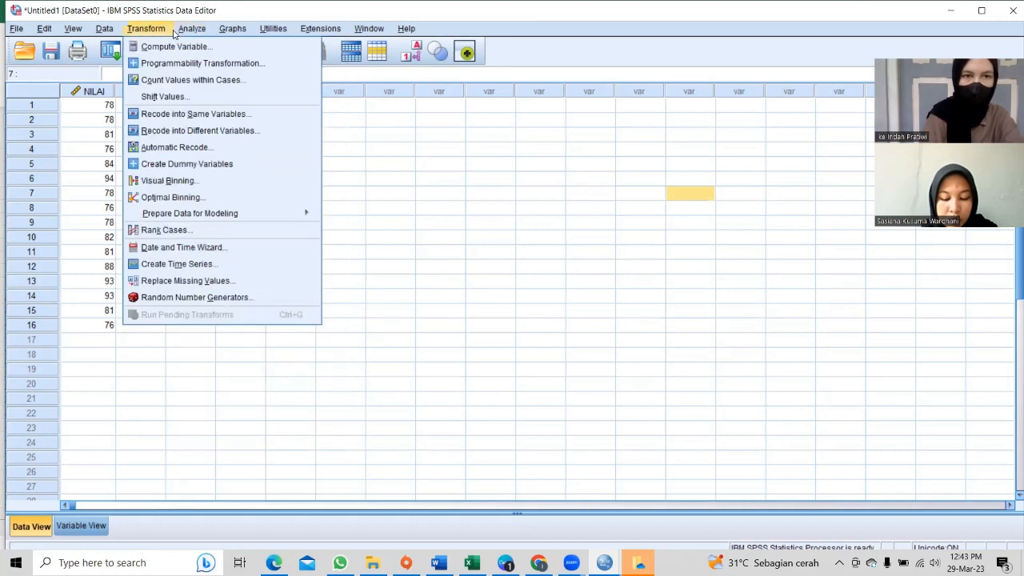
mouse_move(207, 66)
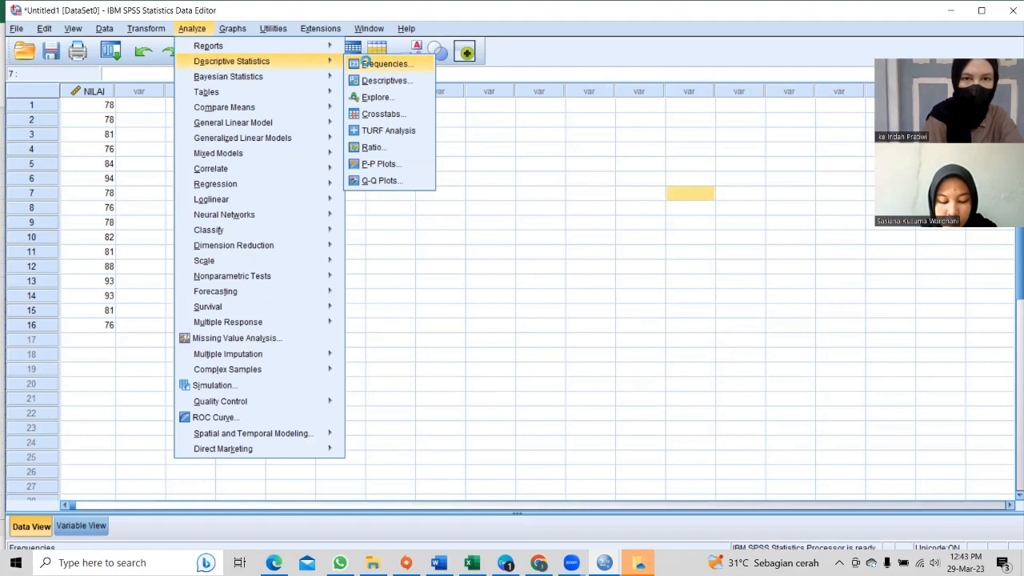
click(366, 65)
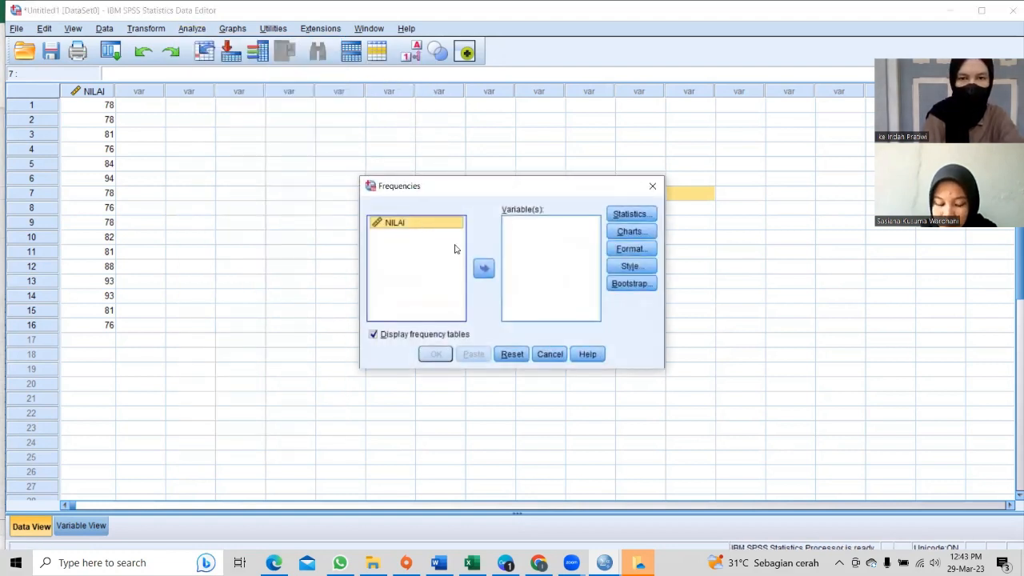
click(482, 272)
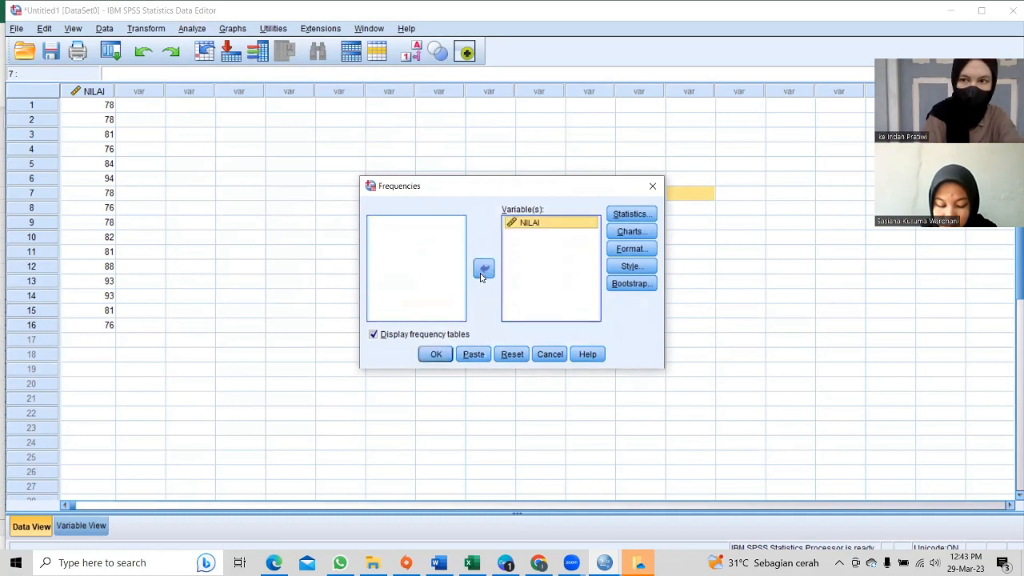
click(443, 361)
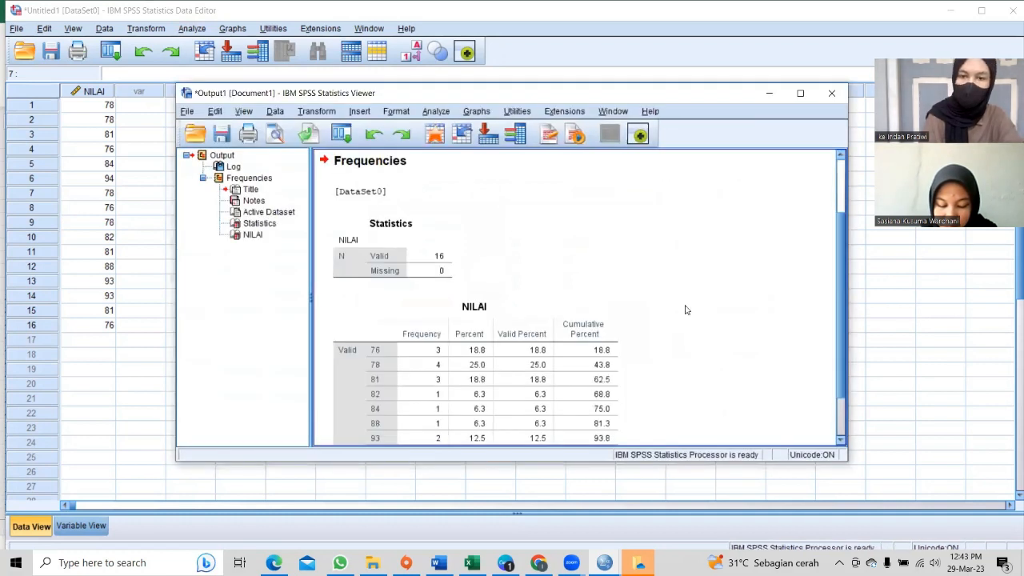
Maximize the output window and examine the Statistics table and the NILAI frequency table, including its Frequency and Percent columns
drag(842, 268, 843, 307)
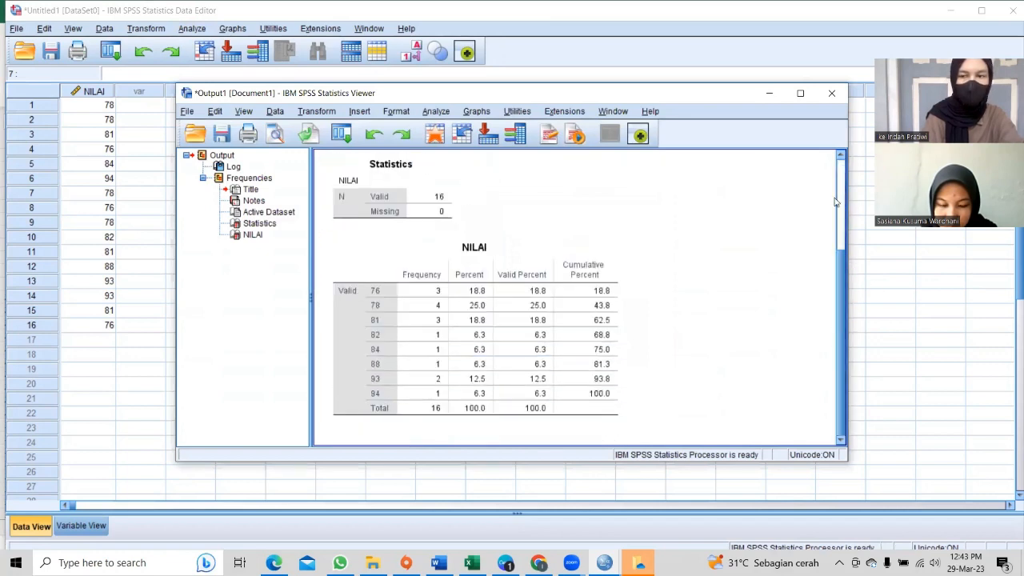
click(799, 94)
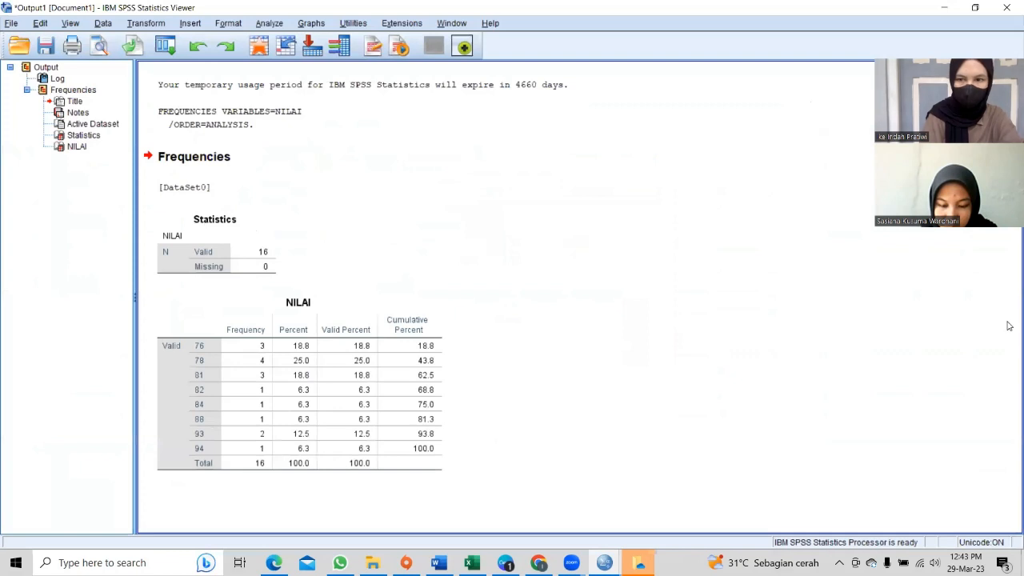
click(242, 343)
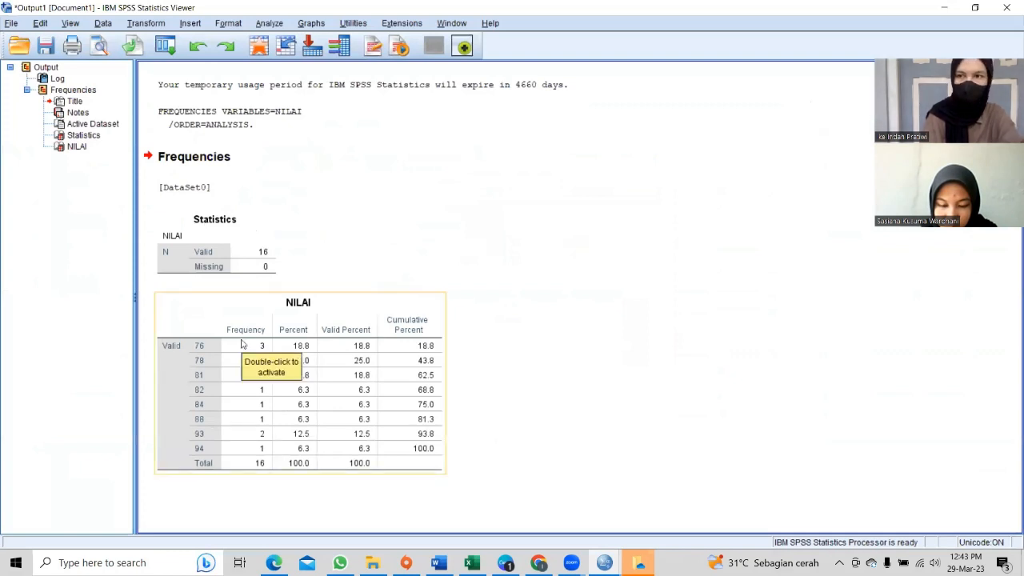
click(267, 232)
click(380, 269)
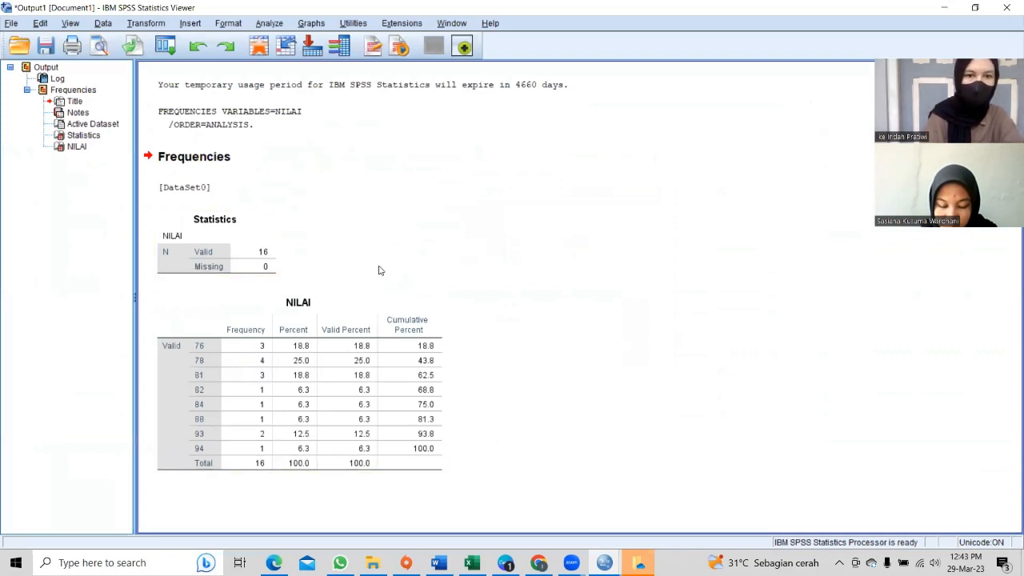
click(293, 377)
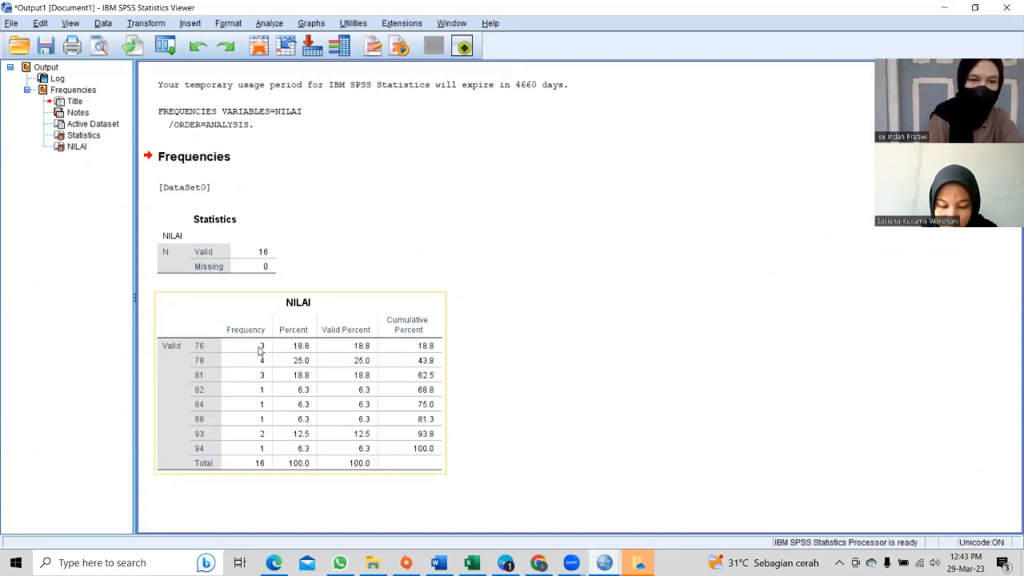
click(473, 362)
click(288, 335)
click(312, 489)
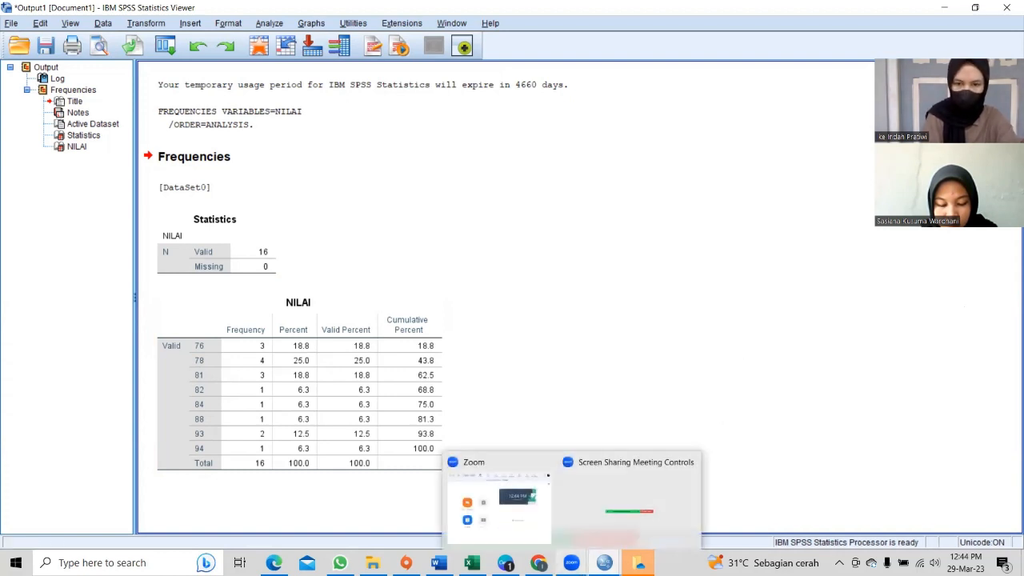
Clear the NILAI variable from the Data Editor and switch to Variable View
mouse_move(604, 562)
click(522, 493)
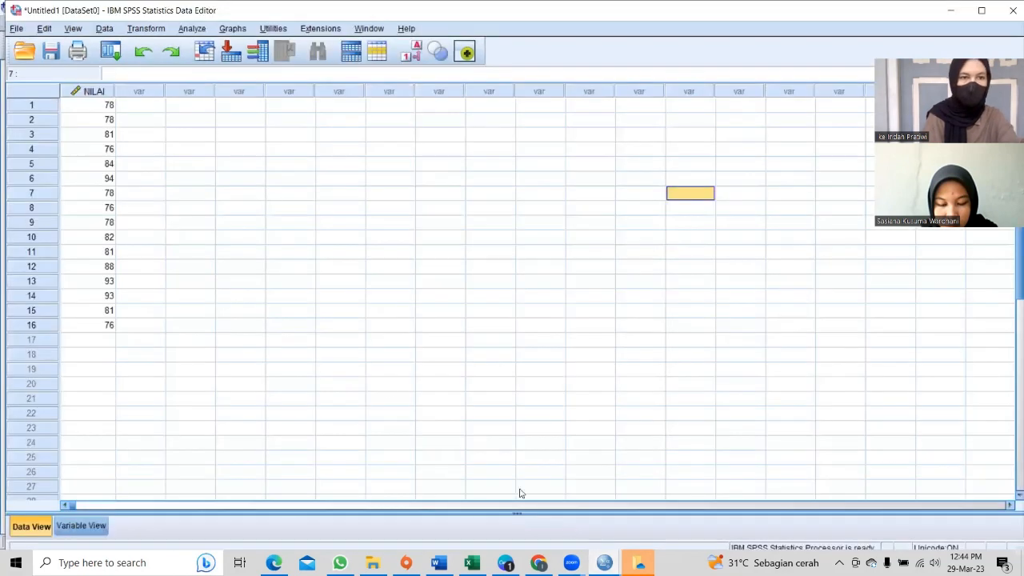
click(70, 91)
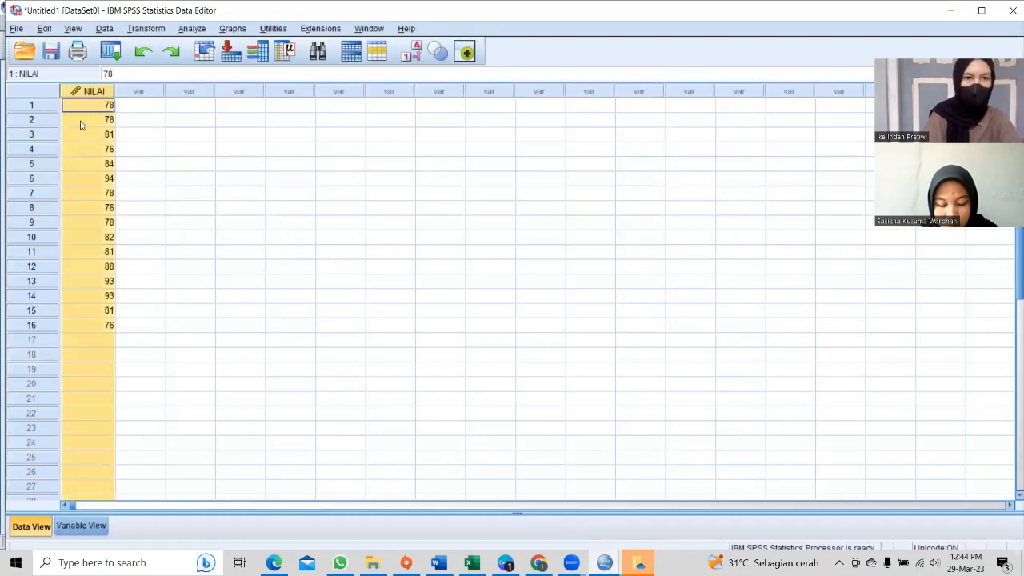
right_click(86, 150)
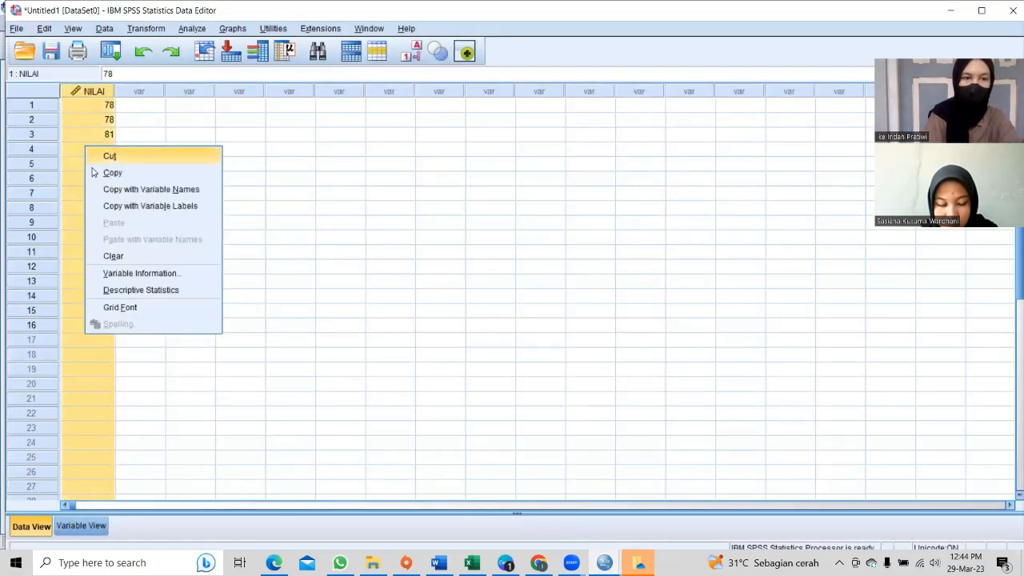
click(133, 264)
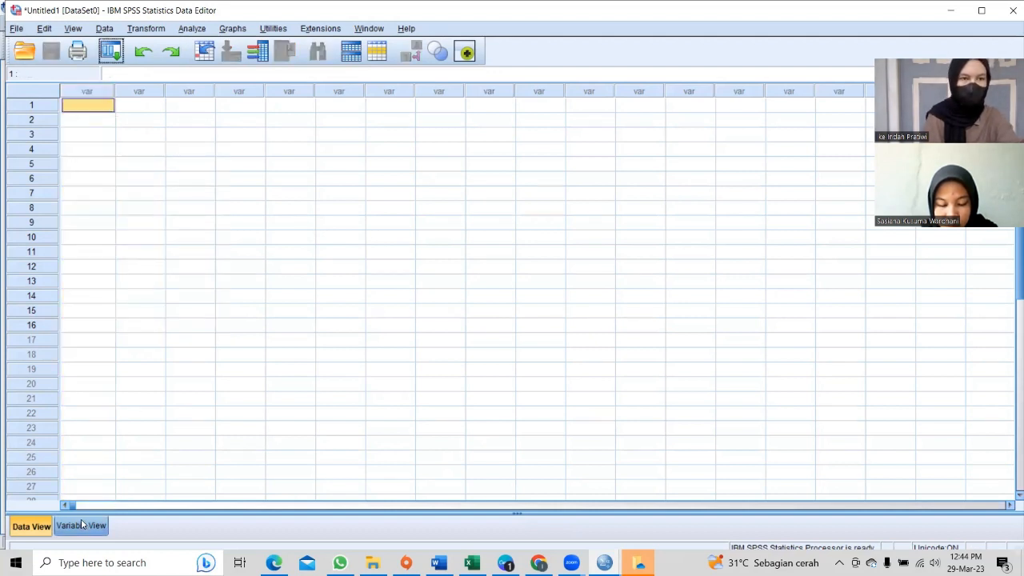
click(80, 525)
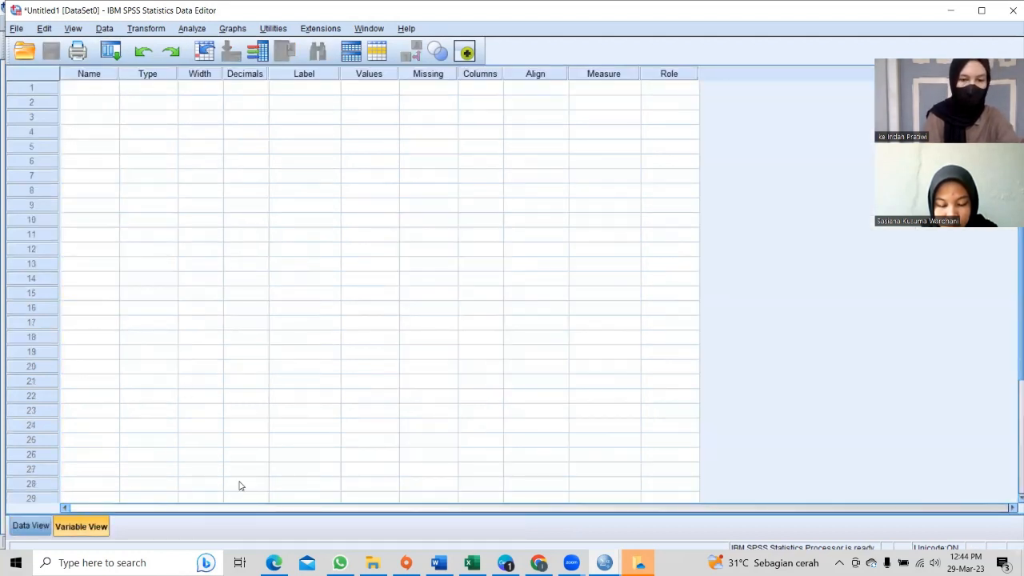
Switch to the Spss Prac workbook in Excel and copy the No, Nama, GENDER and NILAI data in A19:D33
click(471, 563)
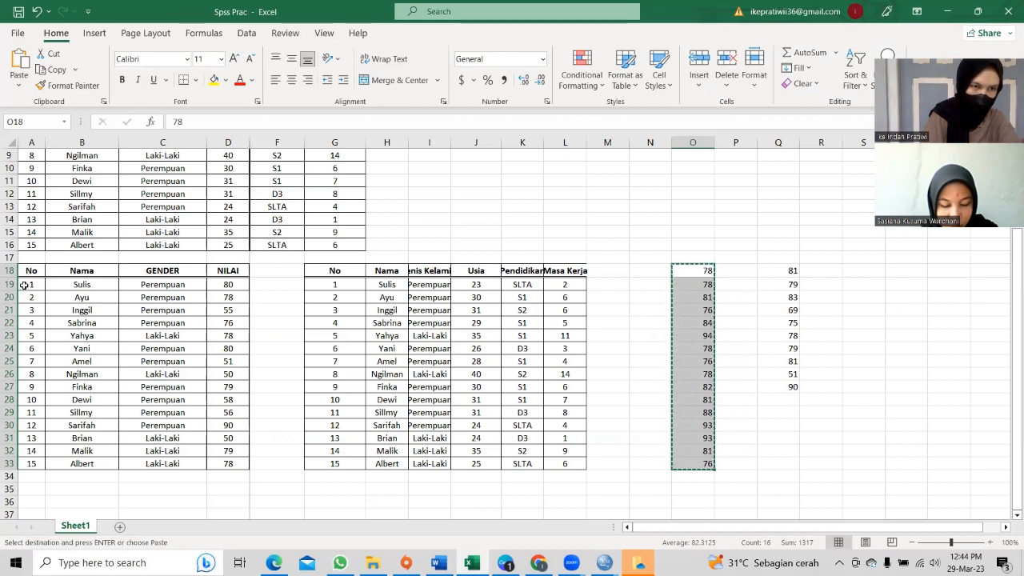
drag(26, 284, 225, 463)
key(ctrl+v)
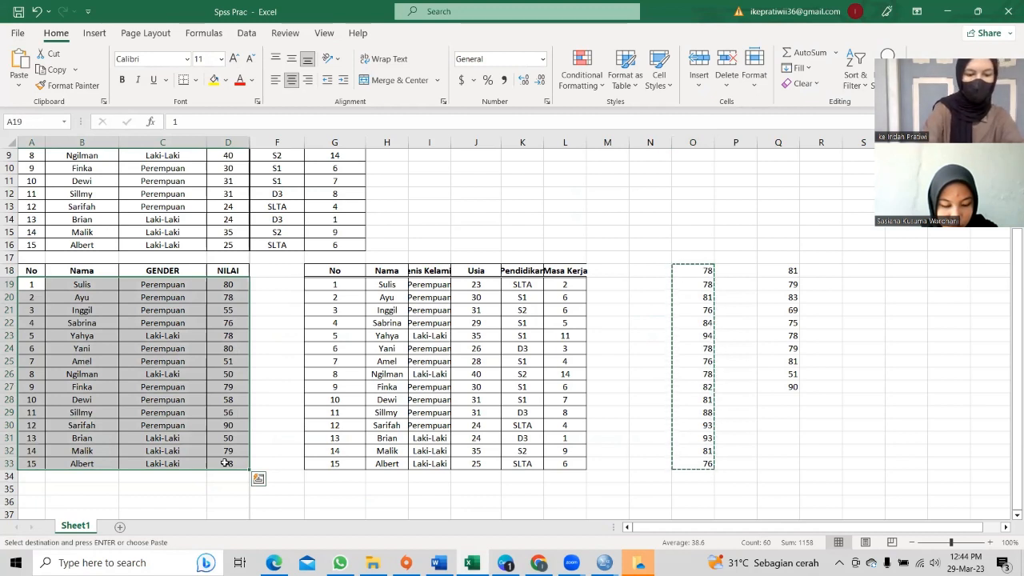
key(ctrl+c)
drag(226, 463, 163, 413)
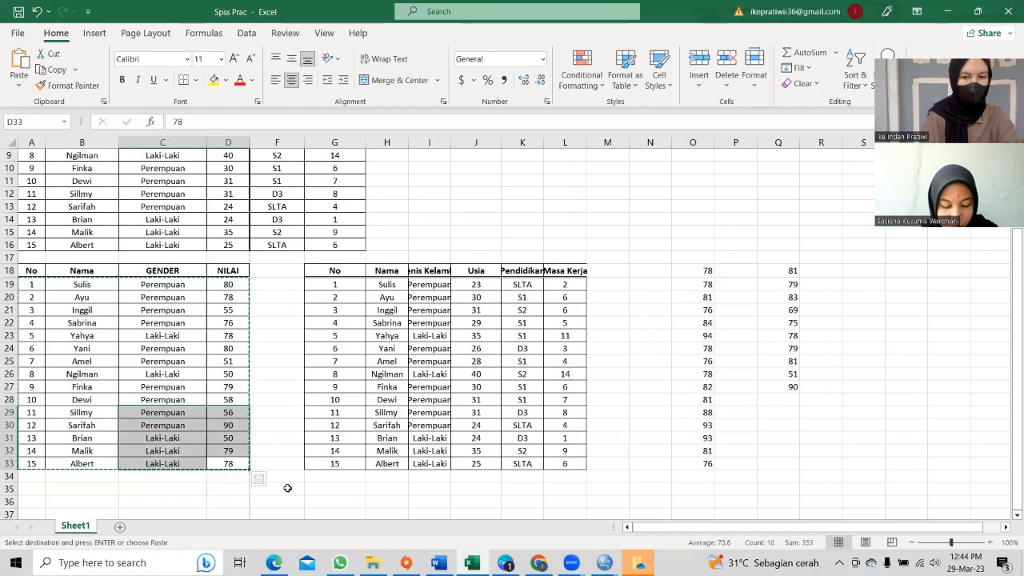
Switch to the SPSS Data Editor and paste the copied table into Data View, starting at row 1 of the first column
mouse_move(604, 562)
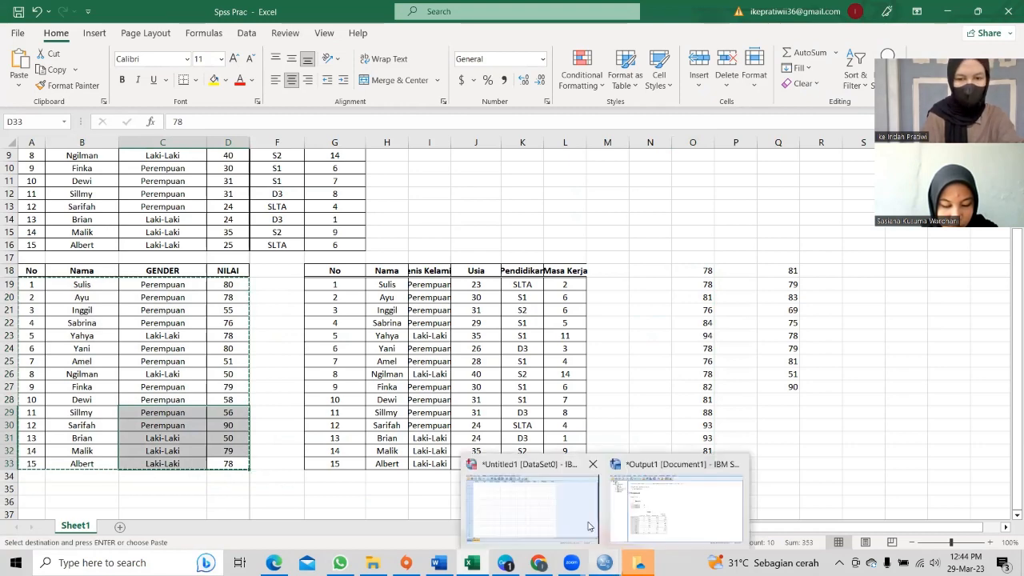
click(527, 508)
click(28, 525)
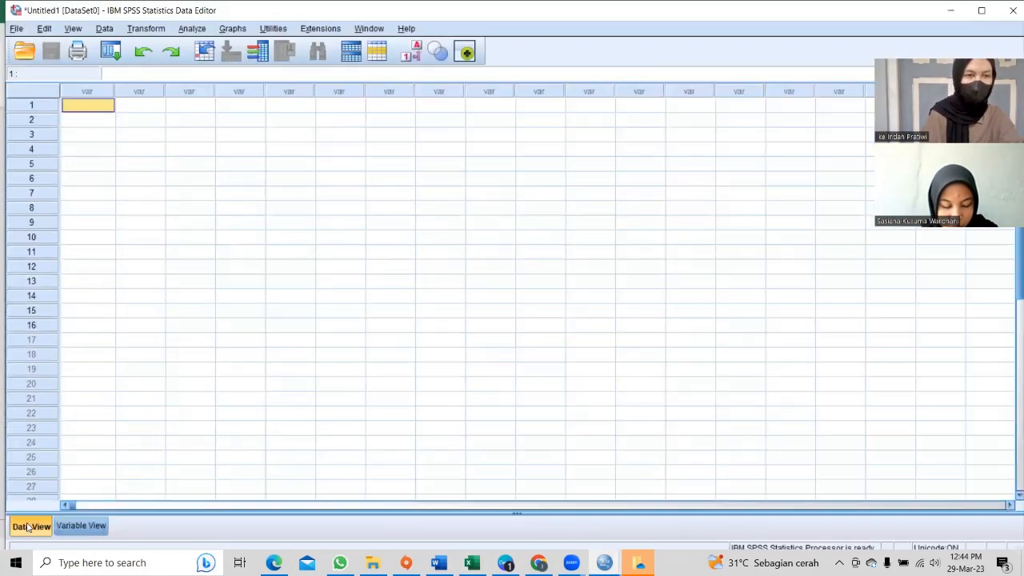
right_click(68, 108)
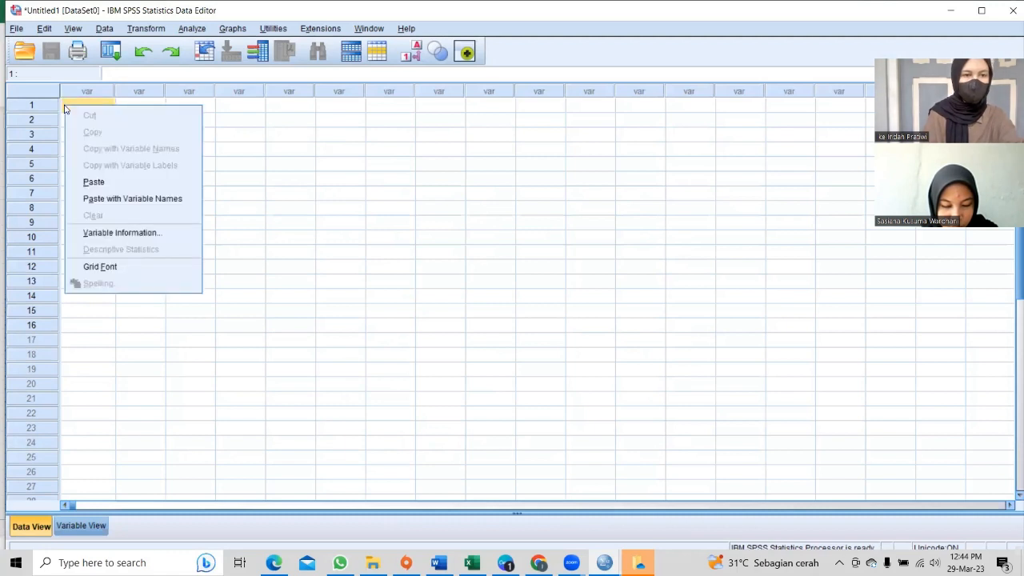
click(94, 183)
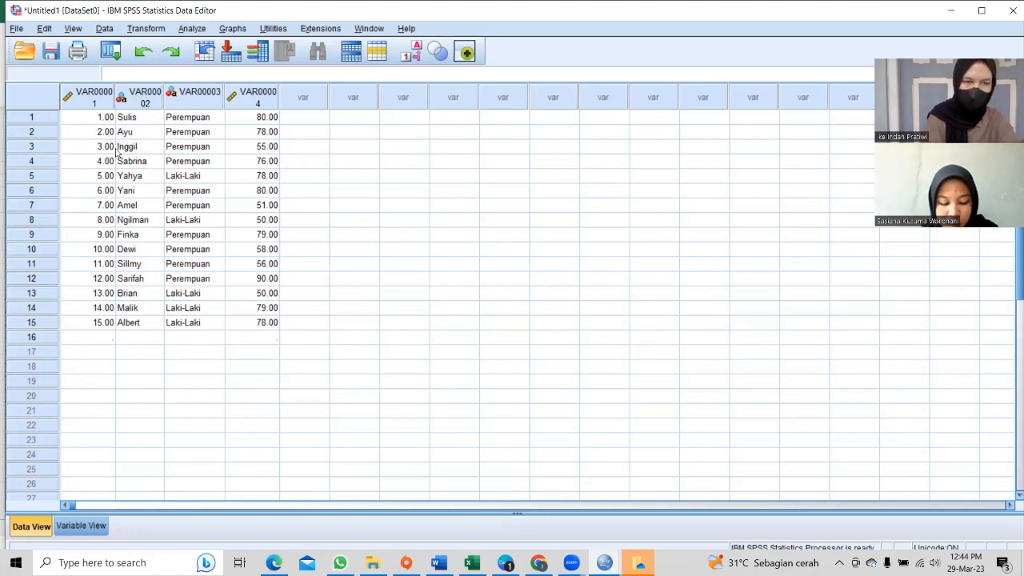
Rename the first variable, VAR00001, as NO in Variable View
click(94, 523)
click(36, 528)
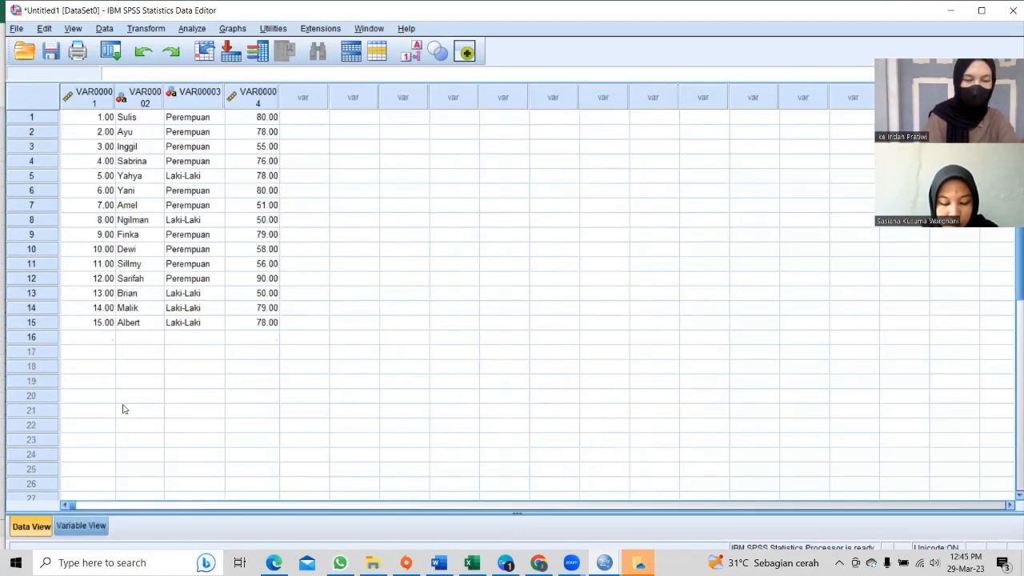
click(95, 526)
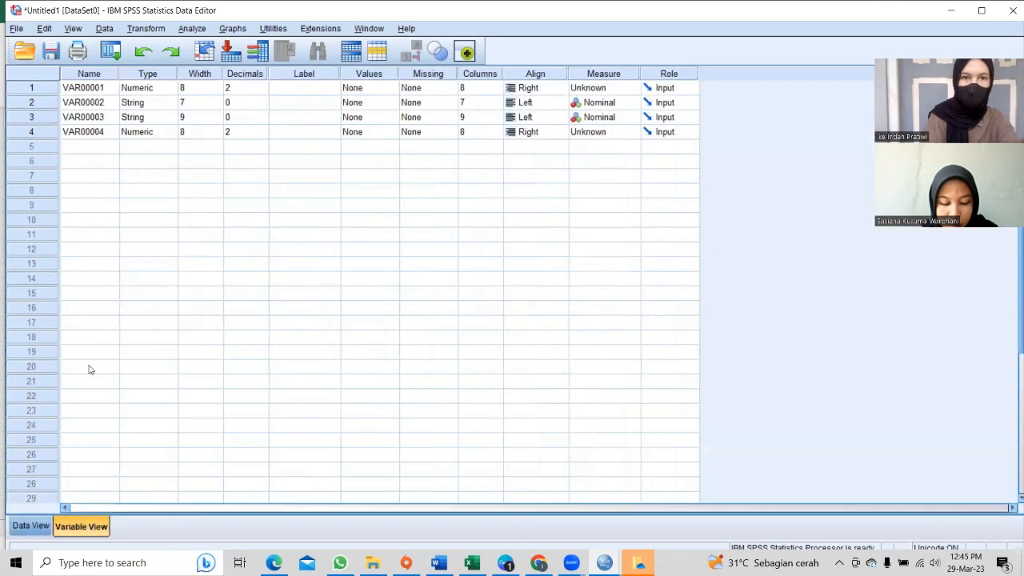
double_click(104, 90)
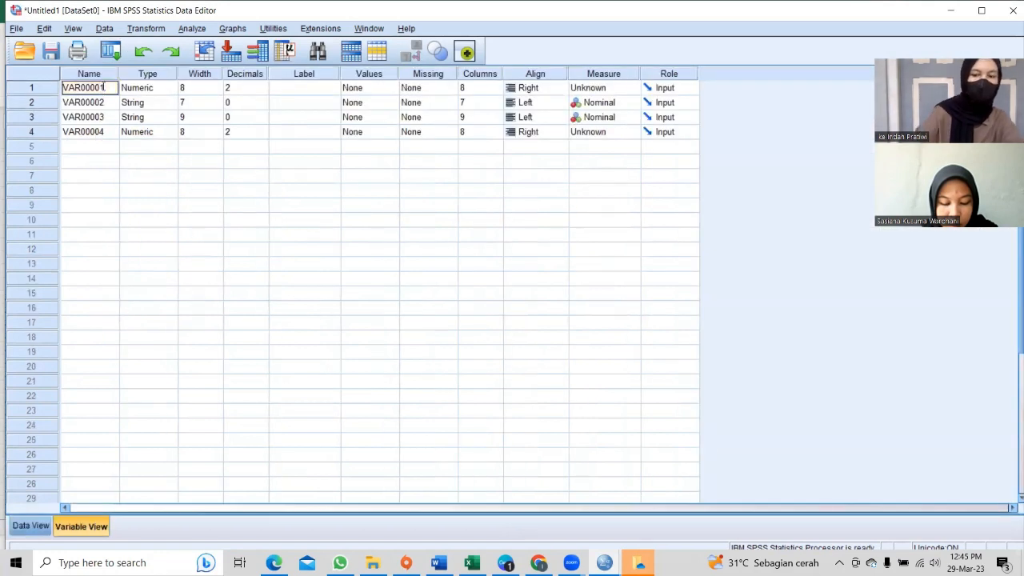
key(BackSpace)
key(BackSpace)
key(BackSpace)
key(BackSpace)
key(BackSpace)
key(BackSpace)
key(BackSpace)
key(BackSpace)
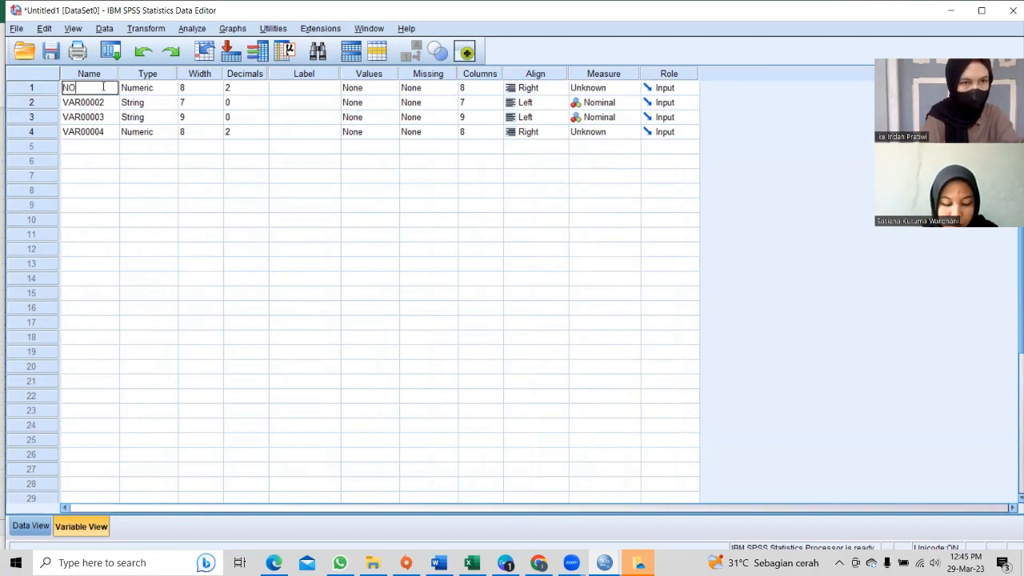
Set the NO variable's measurement level to Scale and its decimals to 0, and check the column in Data View
click(148, 92)
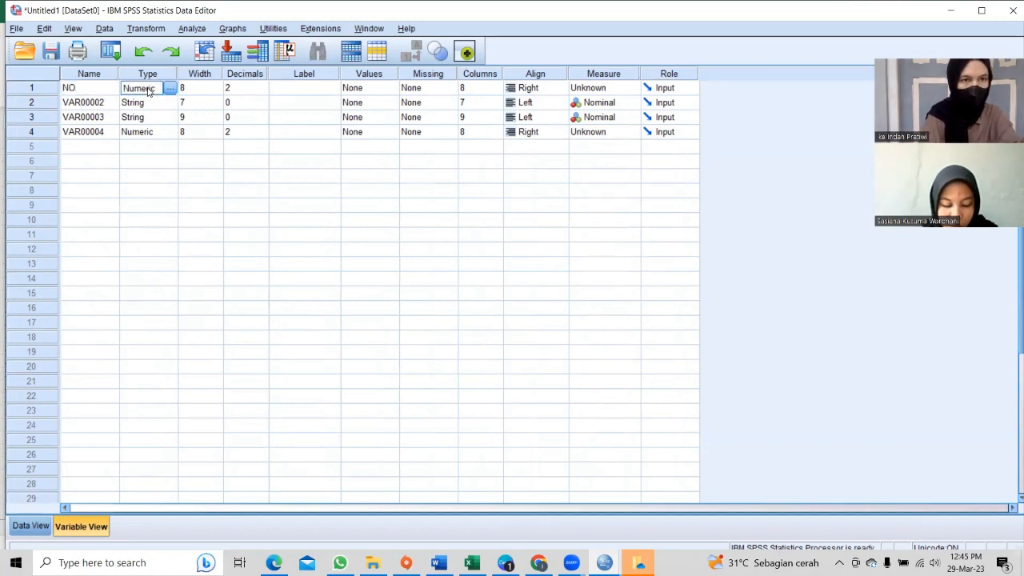
click(594, 90)
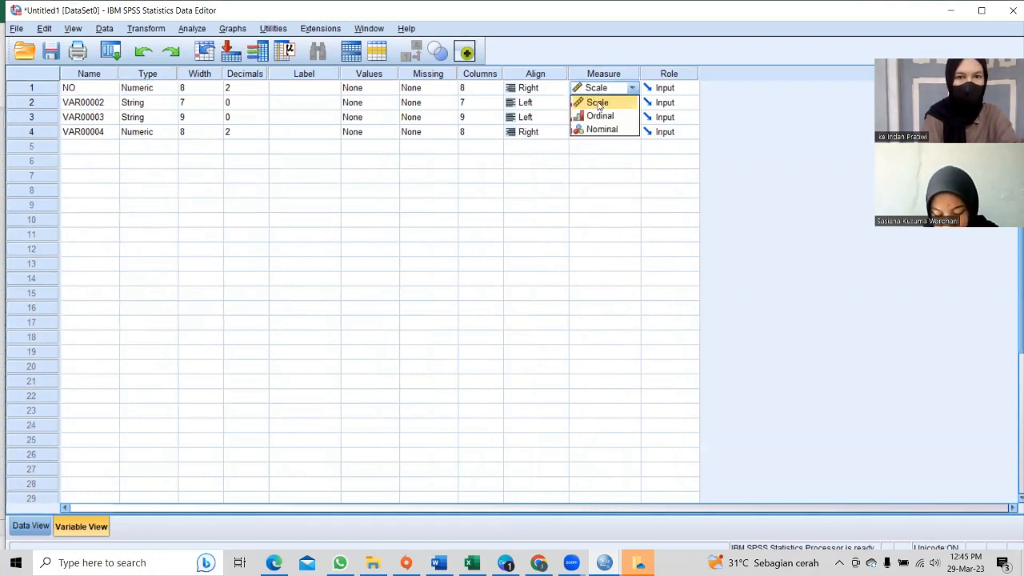
click(599, 104)
click(239, 95)
click(239, 93)
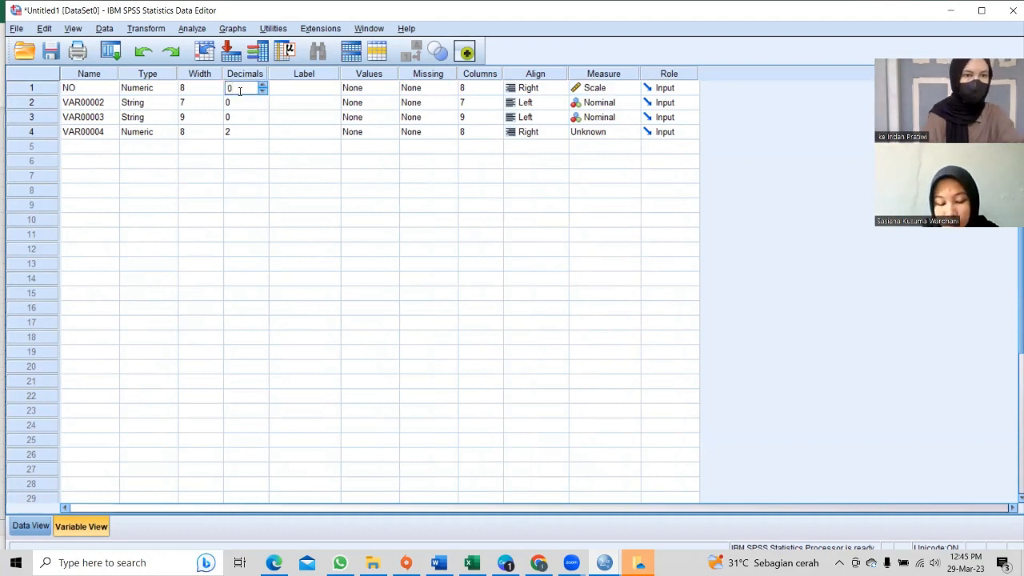
click(32, 526)
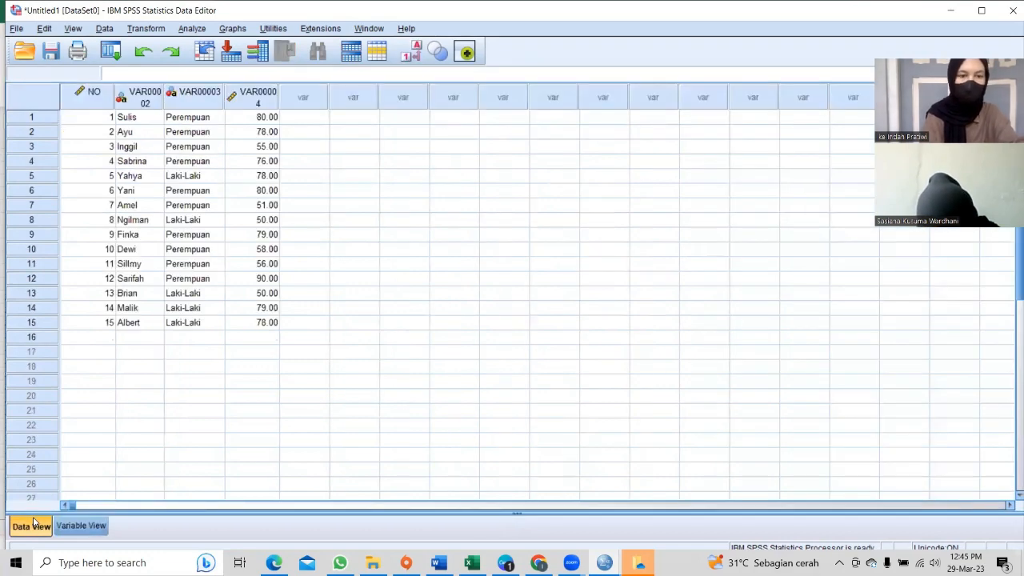
Rename the second variable, VAR00002, as NAMA in Variable View
click(68, 527)
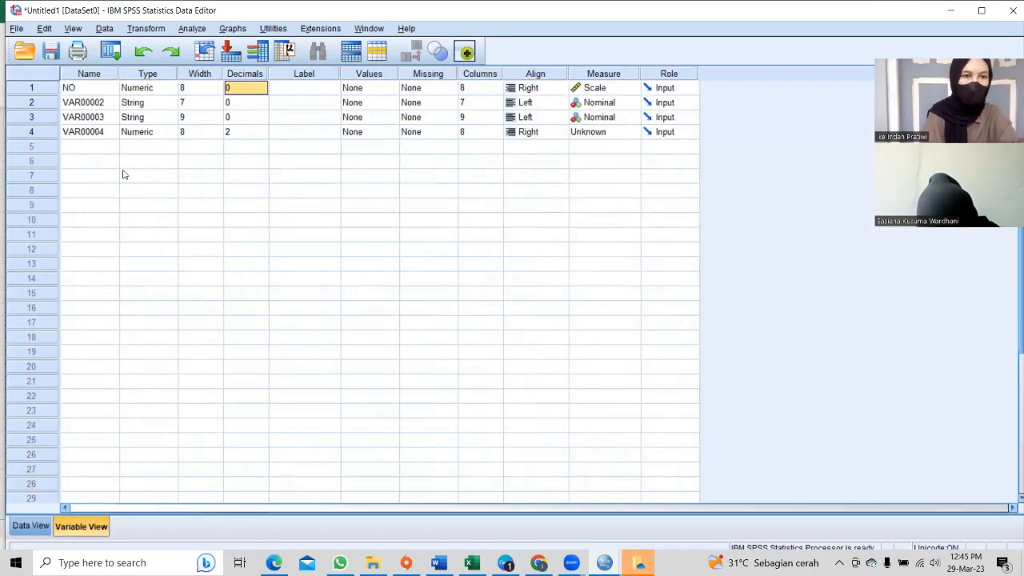
double_click(105, 104)
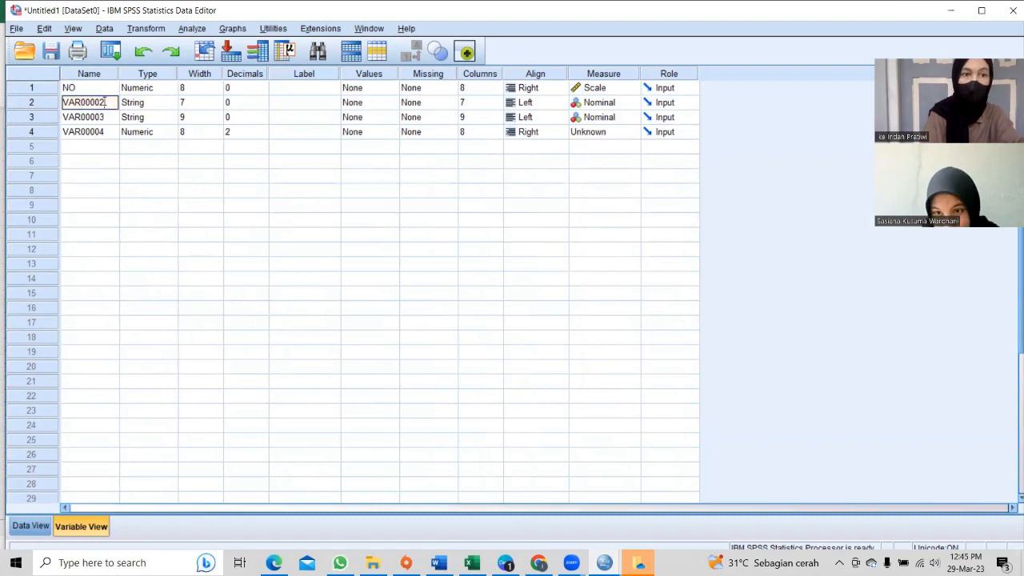
key(BackSpace)
key(BackSpace)
key(BackSpace)
key(BackSpace)
key(BackSpace)
key(BackSpace)
key(BackSpace)
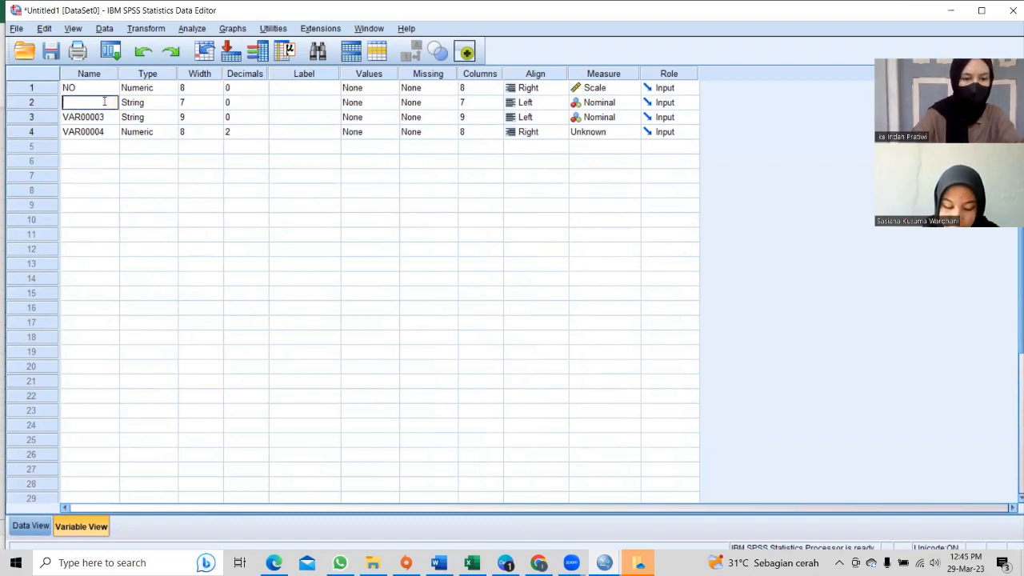
text(NAMA)
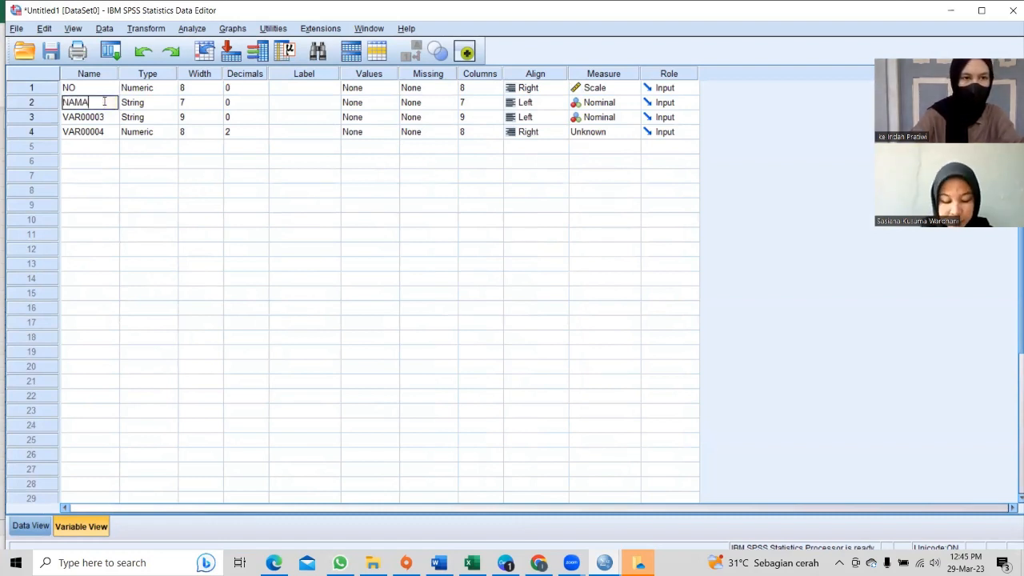
Confirm String as the NAMA variable's type and give it the label NAMA SISWA
click(158, 105)
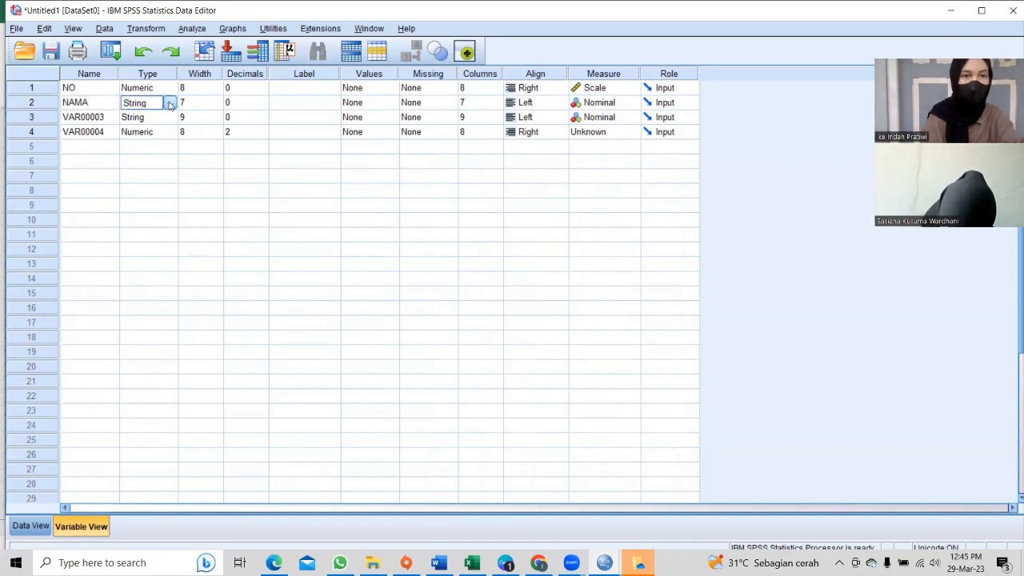
click(169, 105)
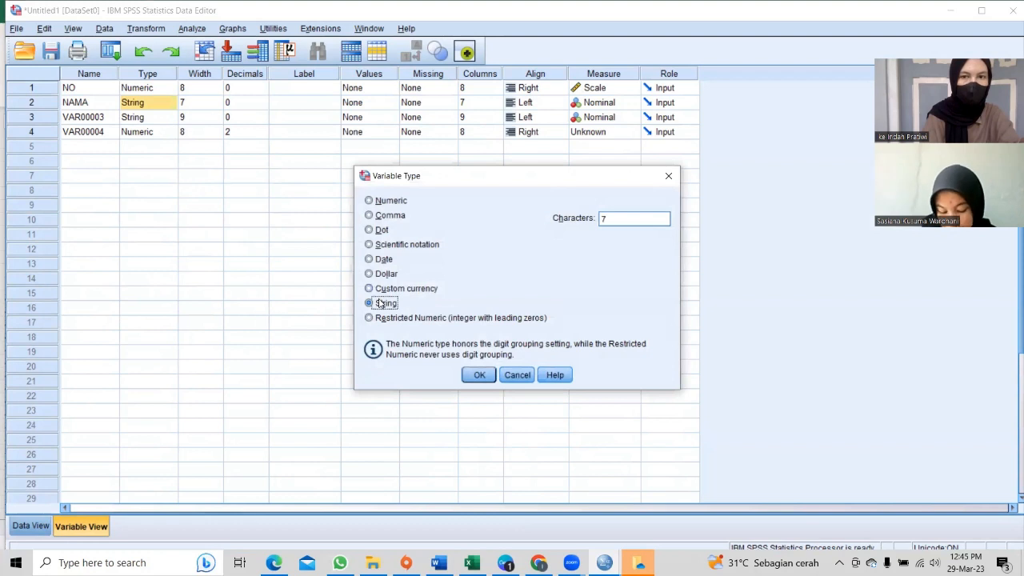
click(478, 374)
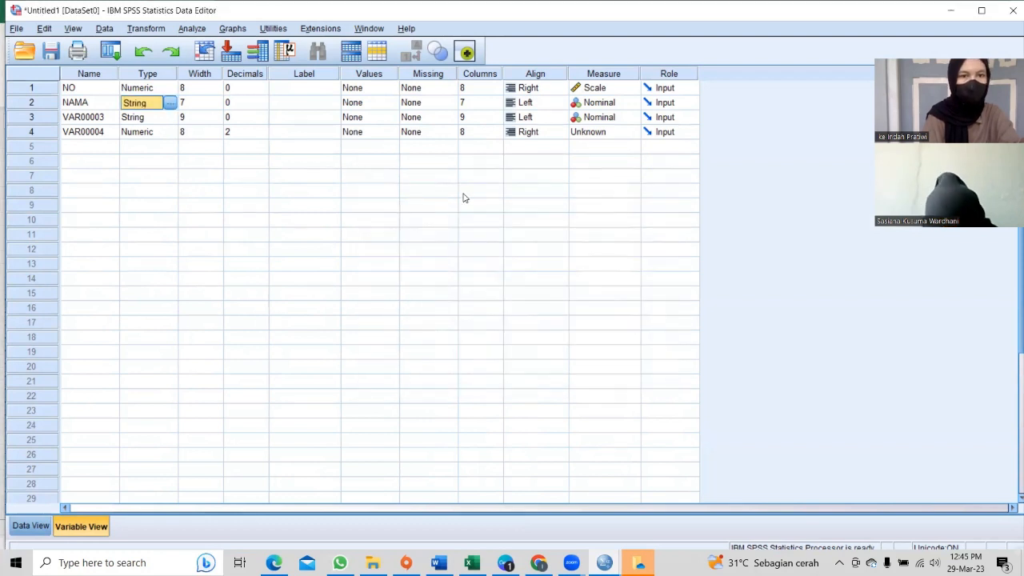
click(302, 105)
click(302, 103)
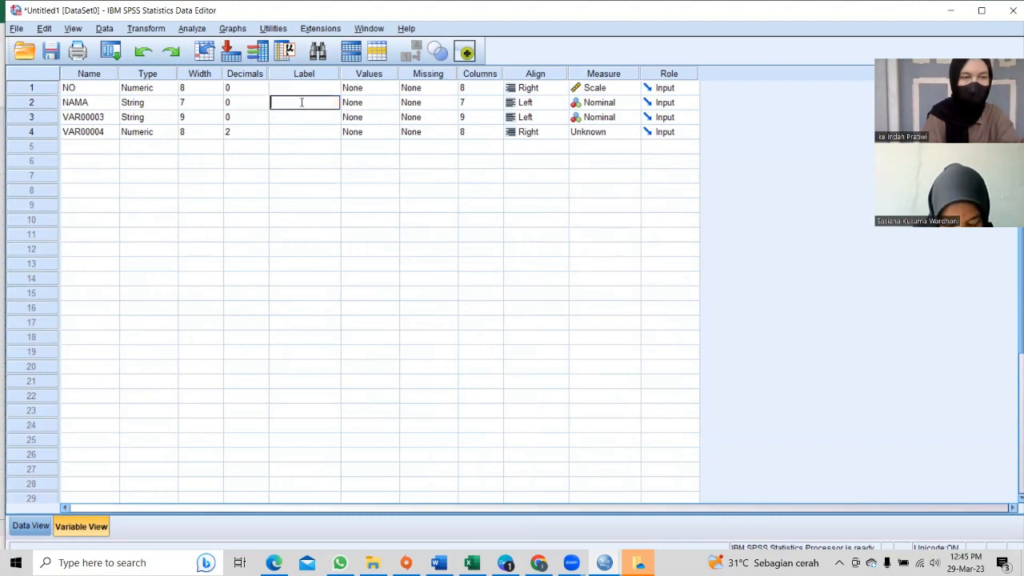
text(NAMA SIS)
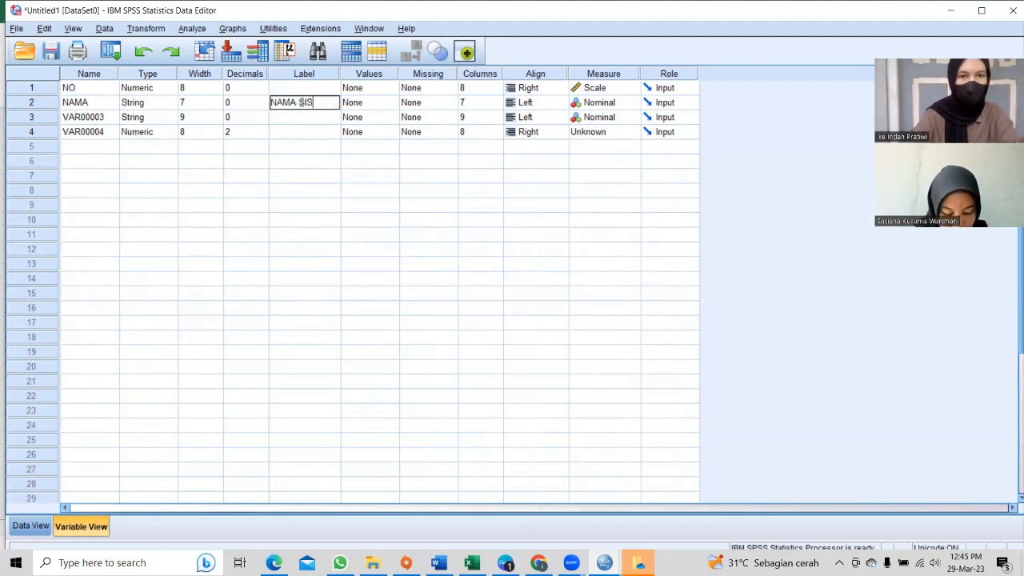
text(WA)
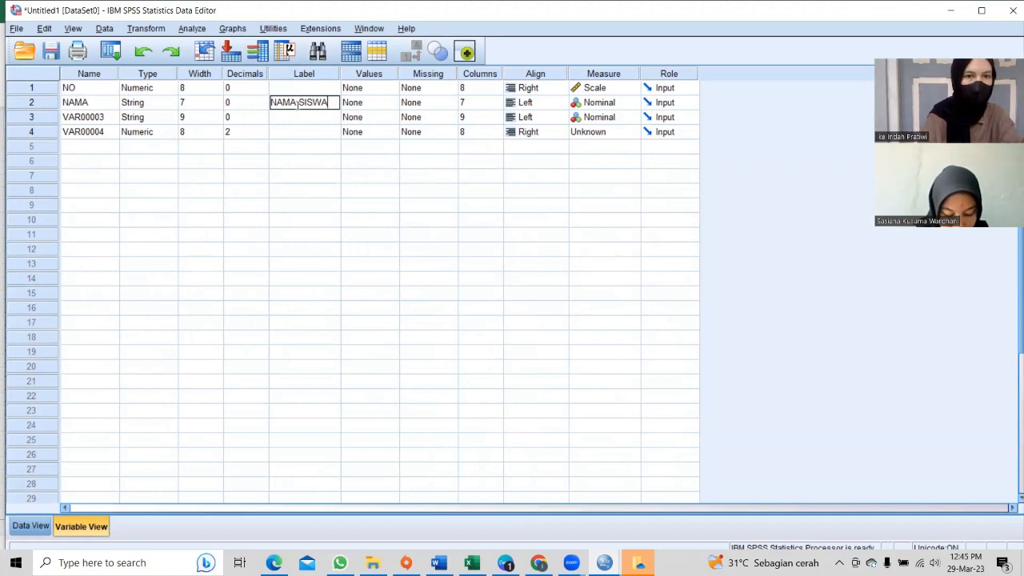
click(83, 102)
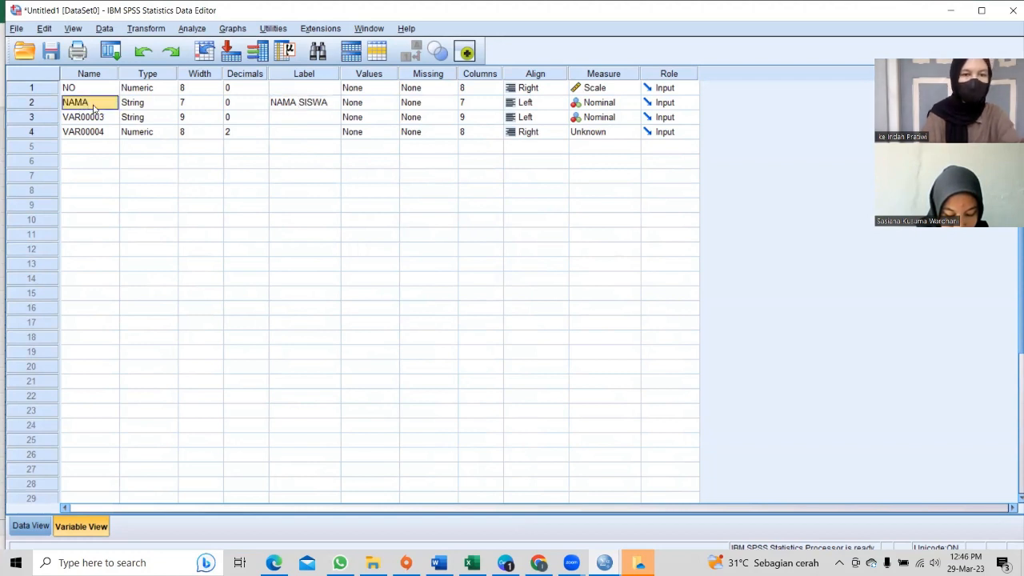
Rename the third variable, VAR00003, as GENDER and check its variable type settings
click(104, 121)
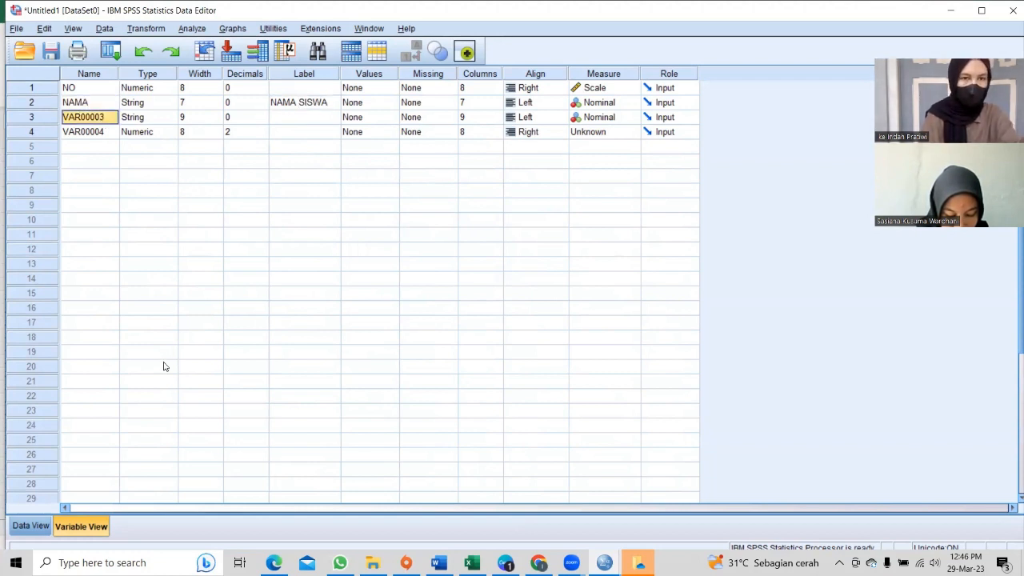
click(39, 528)
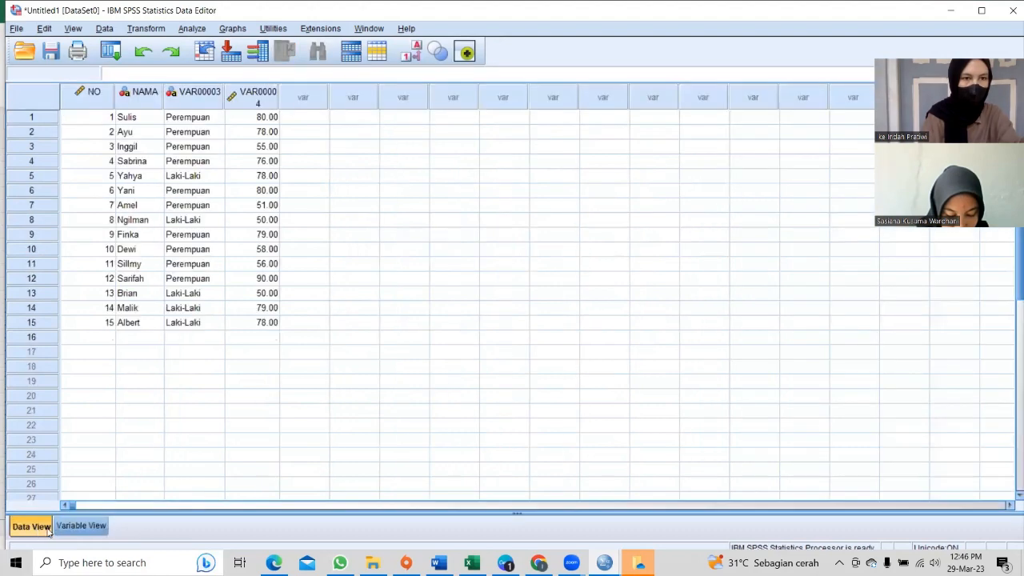
click(80, 528)
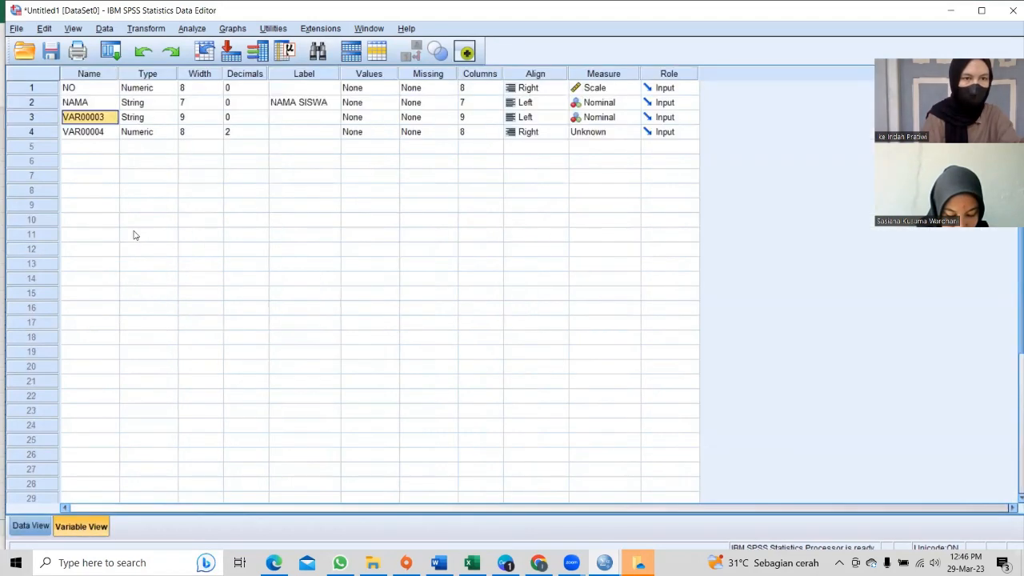
click(107, 117)
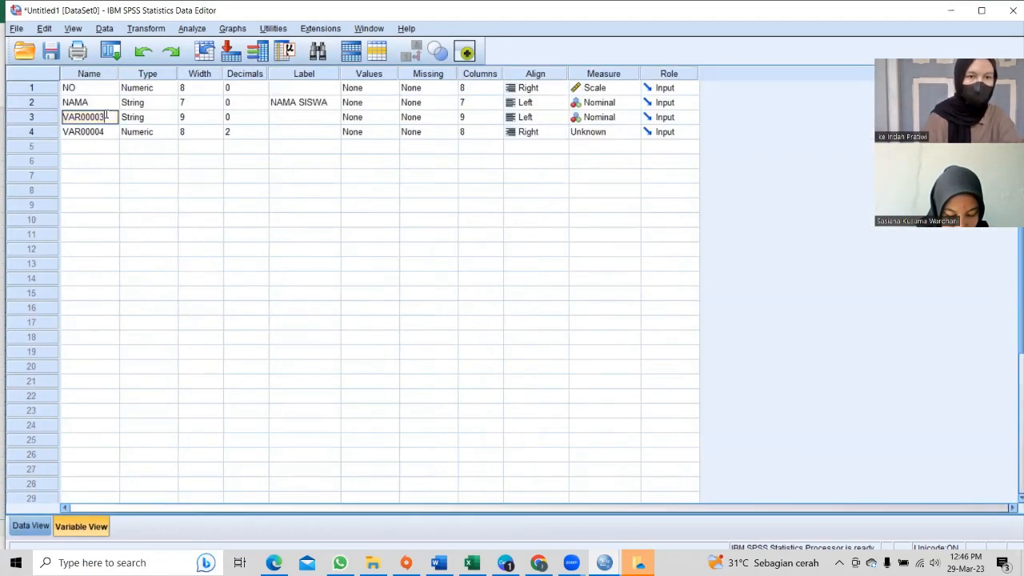
key(BackSpace)
key(BackSpace)
key(BackSpace)
key(BackSpace)
key(BackSpace)
key(BackSpace)
key(BackSpace)
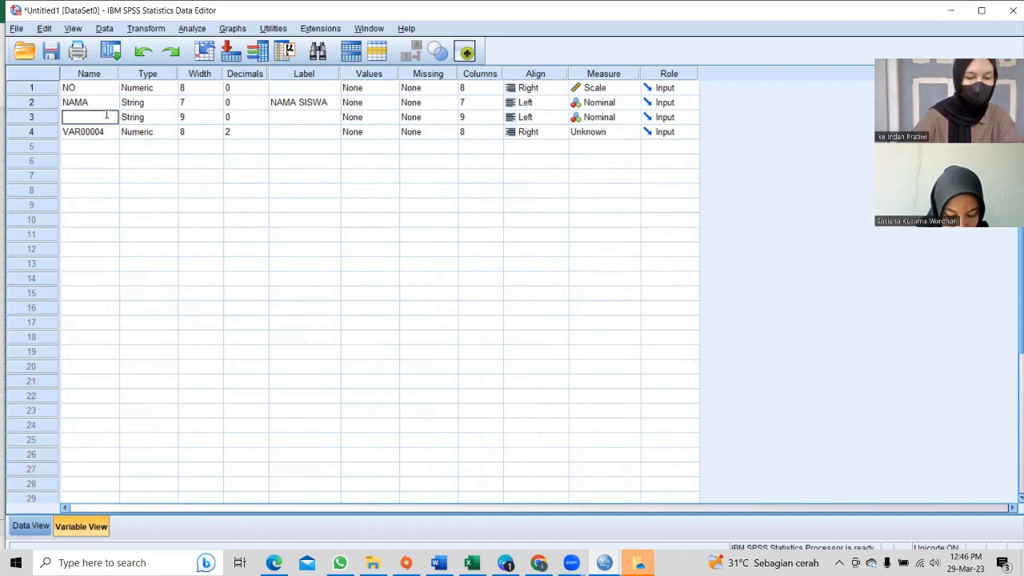
text(GENDER)
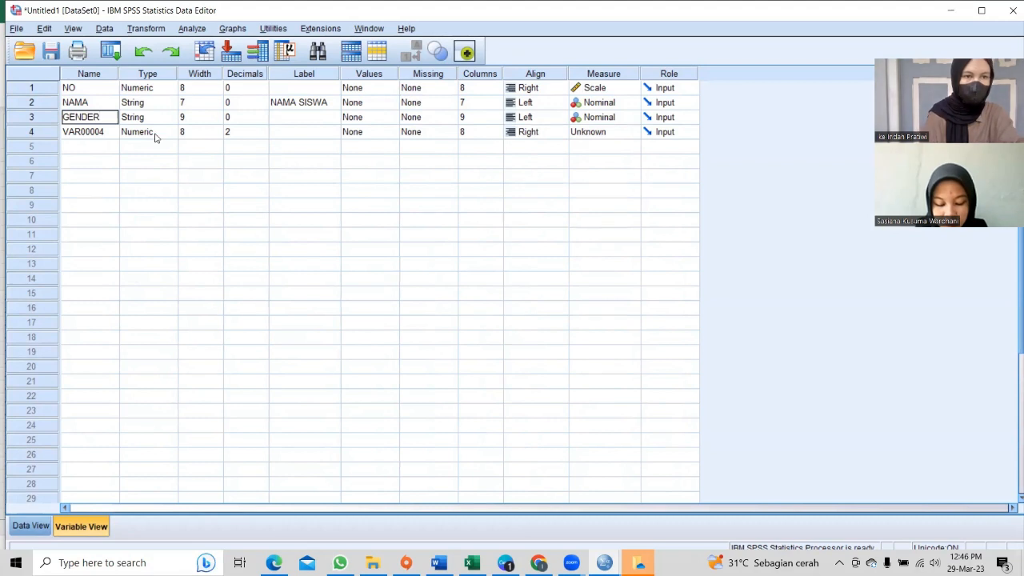
click(164, 121)
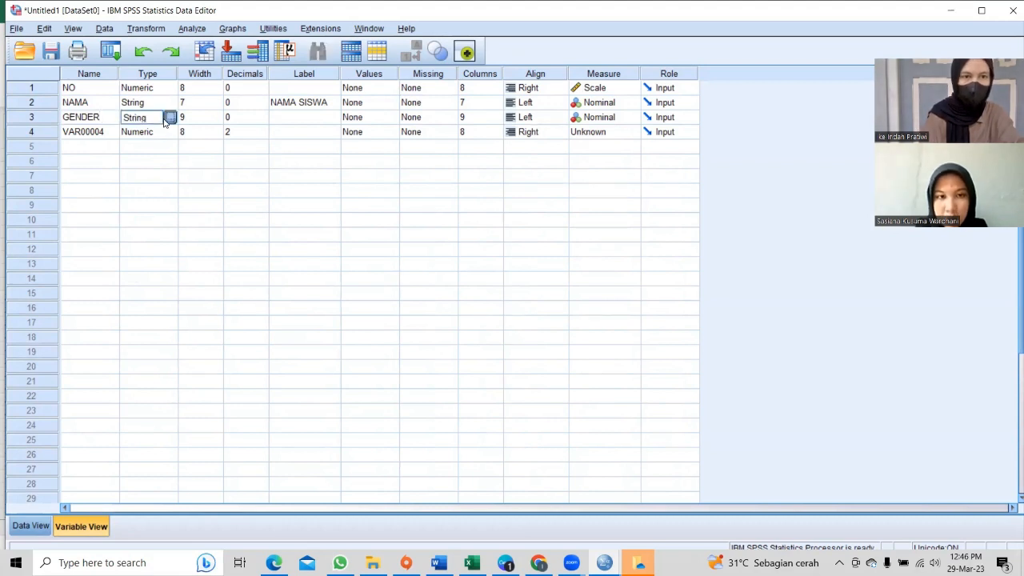
click(166, 118)
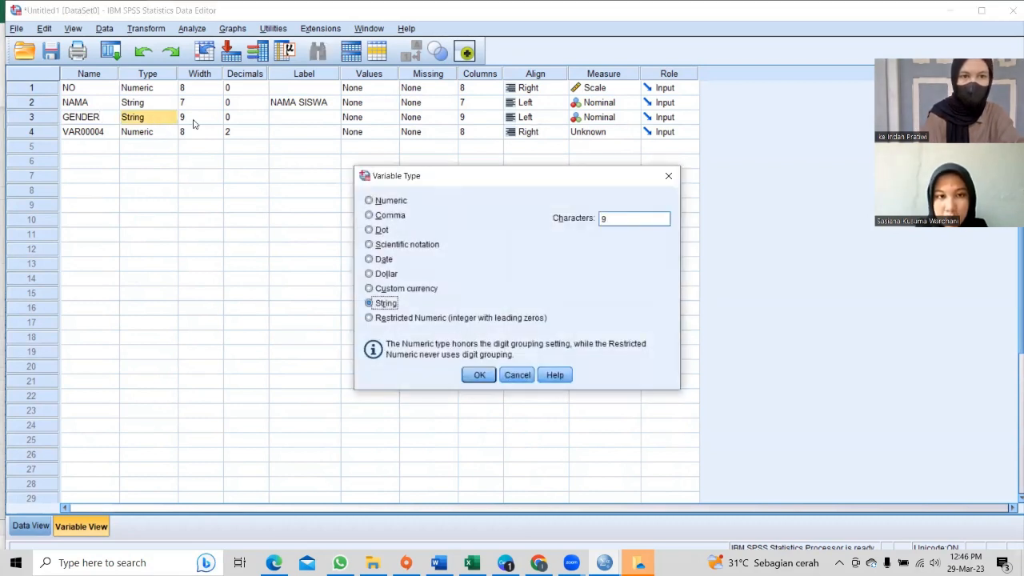
click(668, 175)
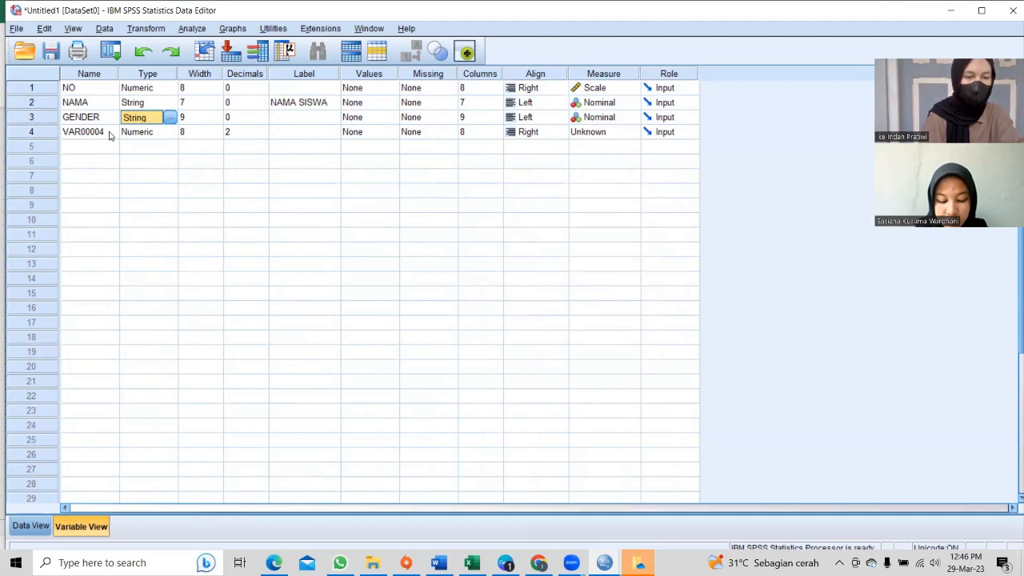
Rename the fourth variable, VAR00004, as NILAI
click(104, 133)
click(105, 132)
key(BackSpace)
key(BackSpace)
key(BackSpace)
key(BackSpace)
key(BackSpace)
key(BackSpace)
key(BackSpace)
key(BackSpace)
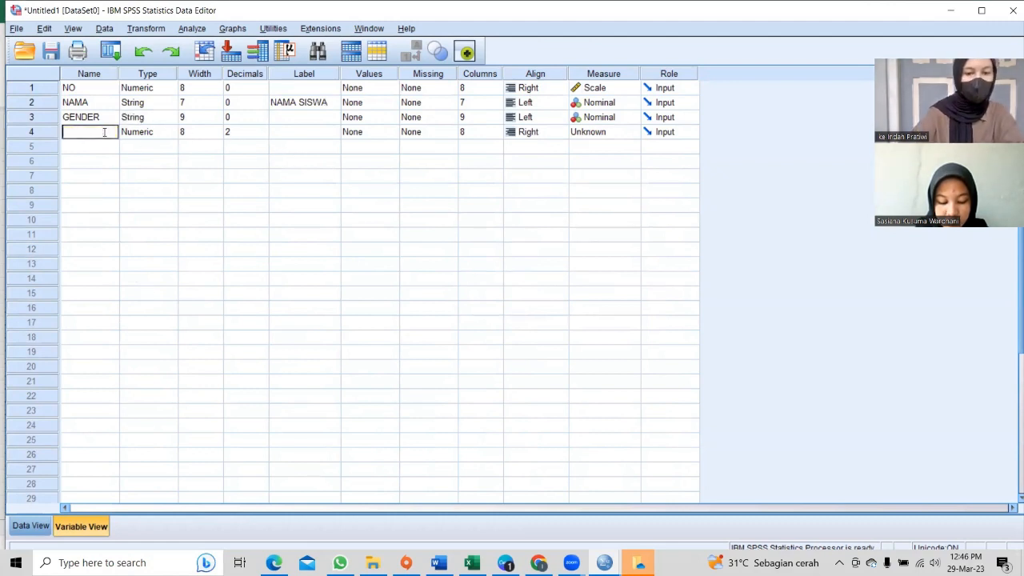
text(NILAI)
Set the NILAI variable's measurement level to Scale and its decimals to 0, and check the columns in Data View
click(158, 134)
click(170, 133)
click(596, 133)
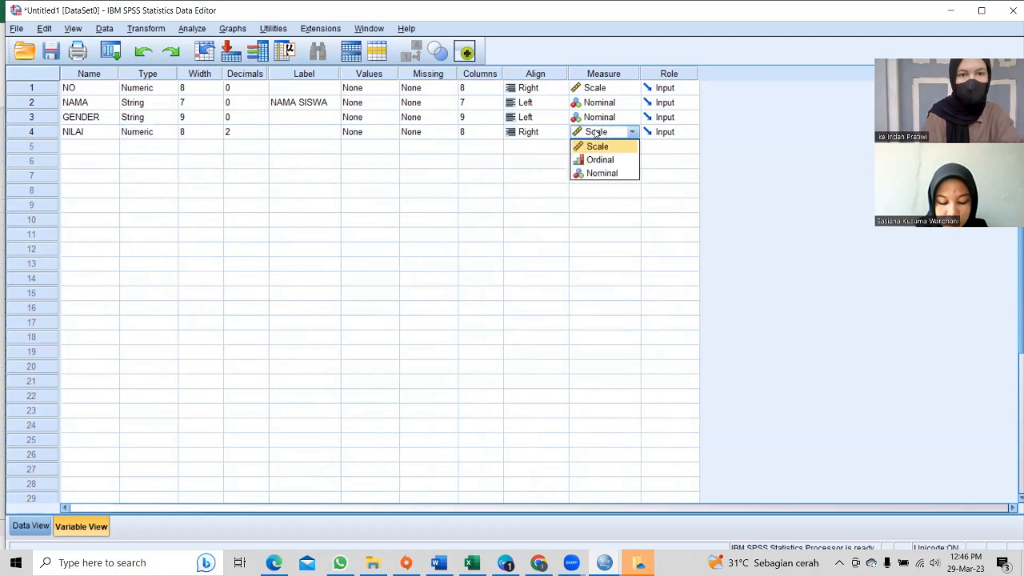
click(604, 149)
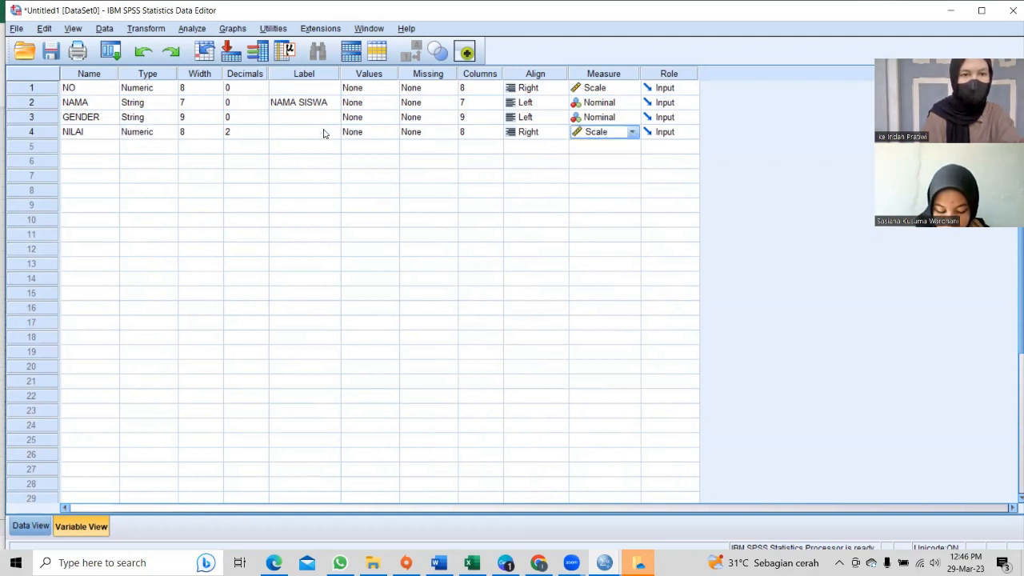
click(235, 131)
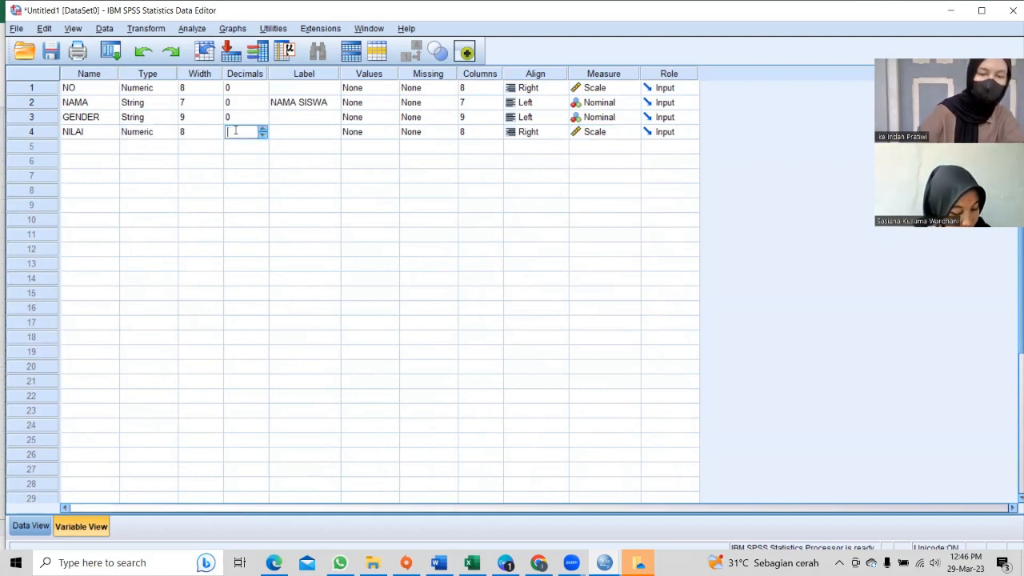
click(231, 181)
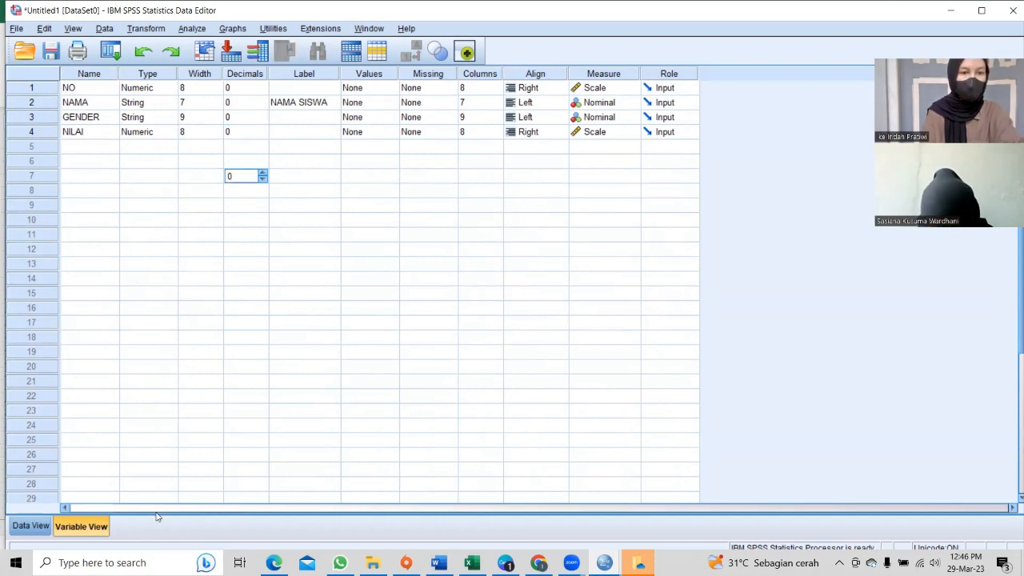
click(32, 525)
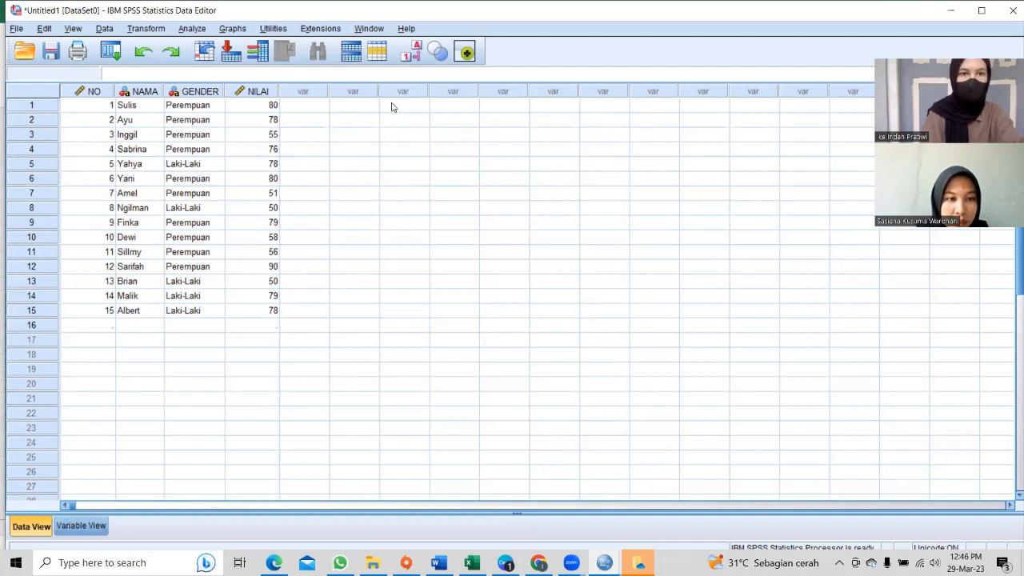
Run a Frequencies analysis on the GENDER variable with frequency tables displayed, and review the GENDER and NILAI tables in the output
click(192, 28)
mouse_move(244, 69)
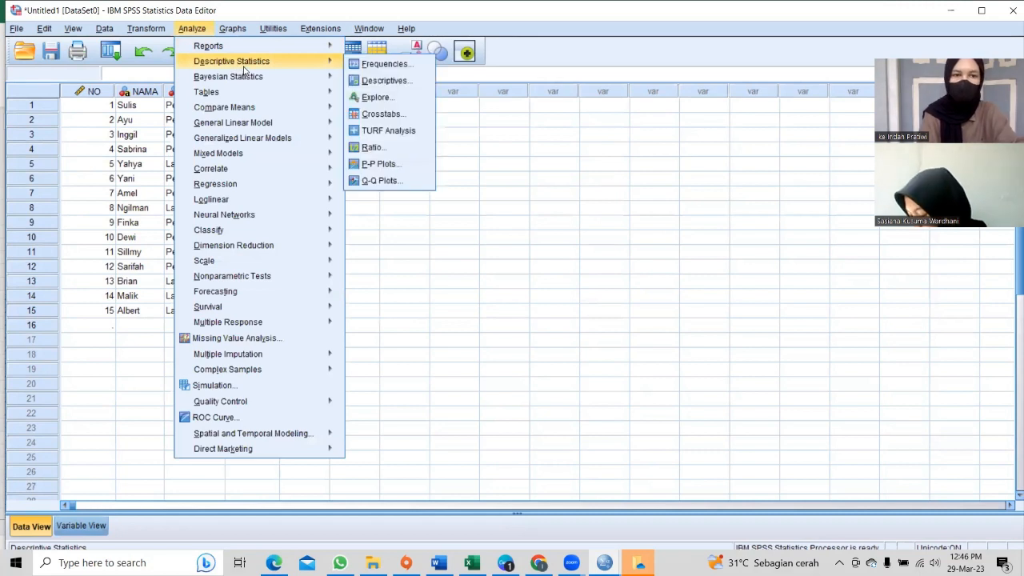
click(361, 64)
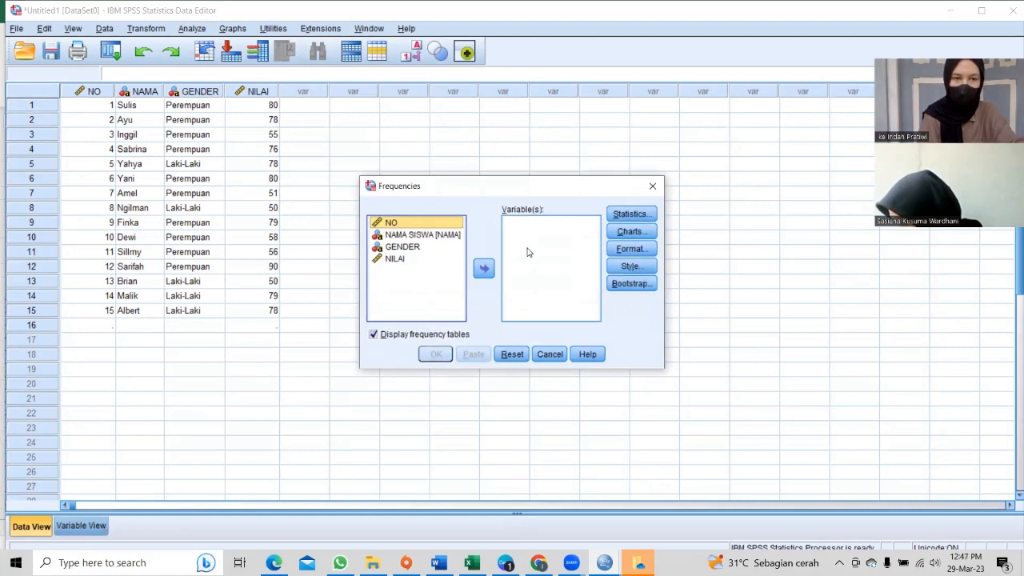
click(416, 248)
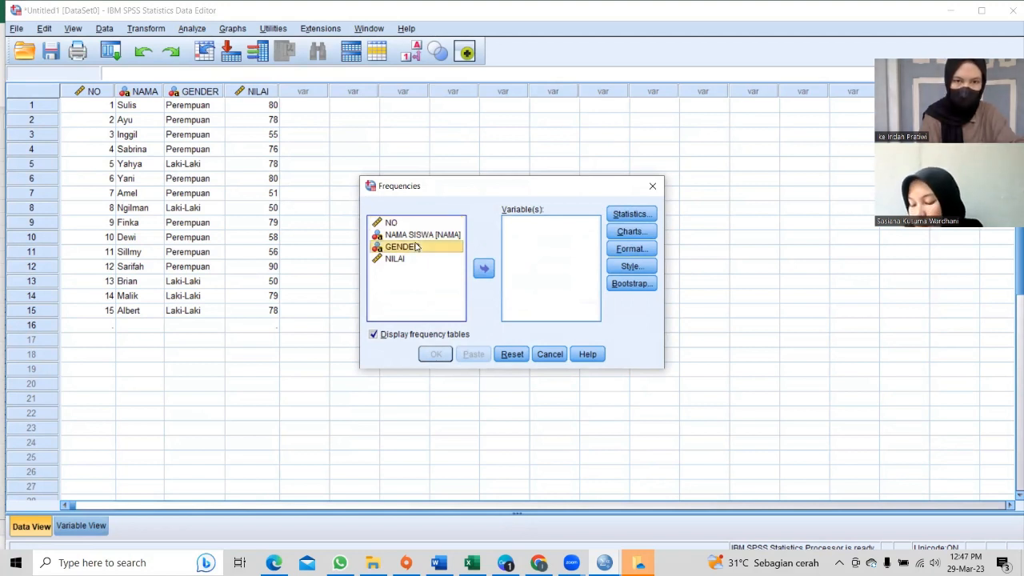
click(483, 269)
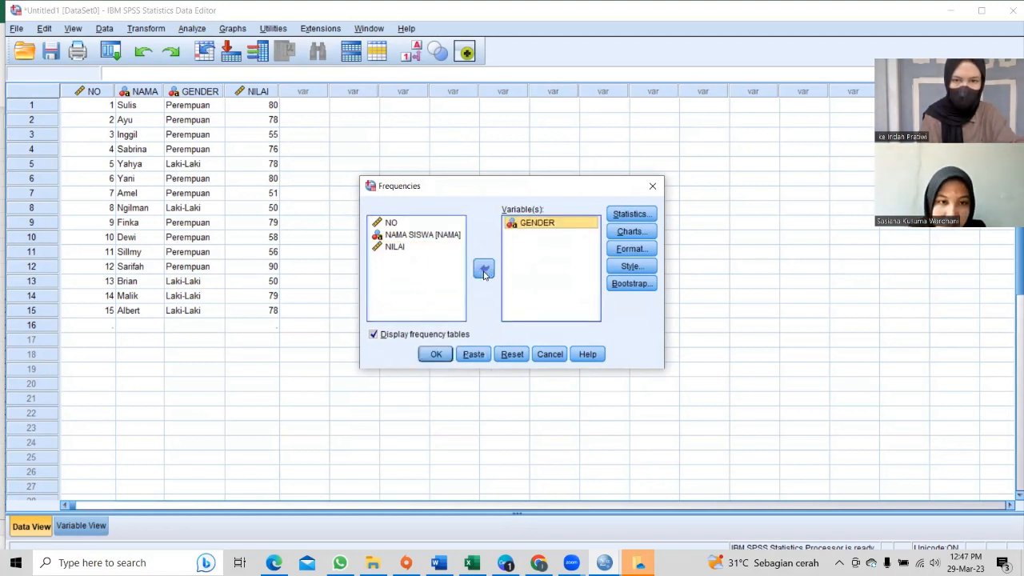
click(427, 359)
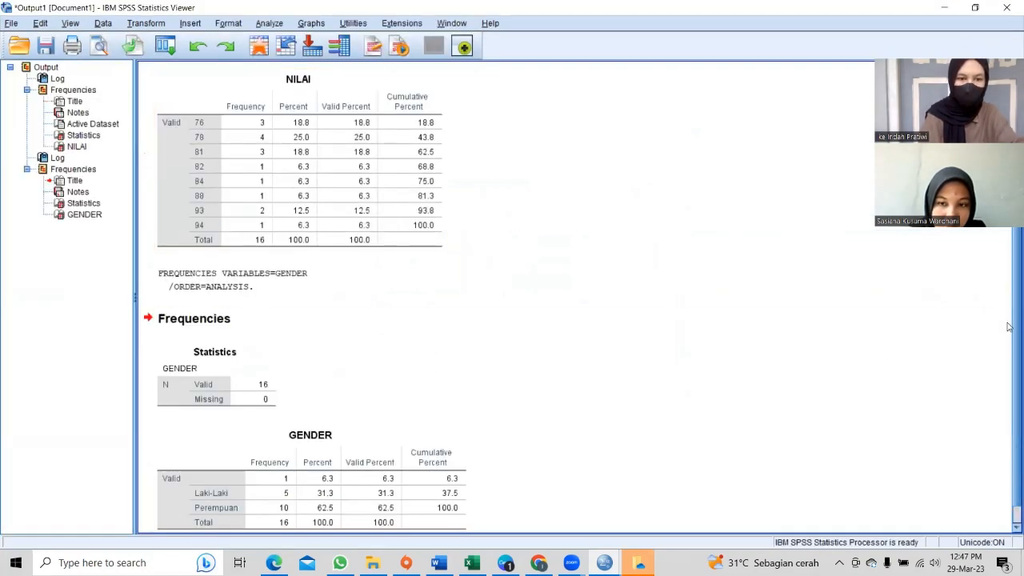
scroll(1009, 336, down, 2)
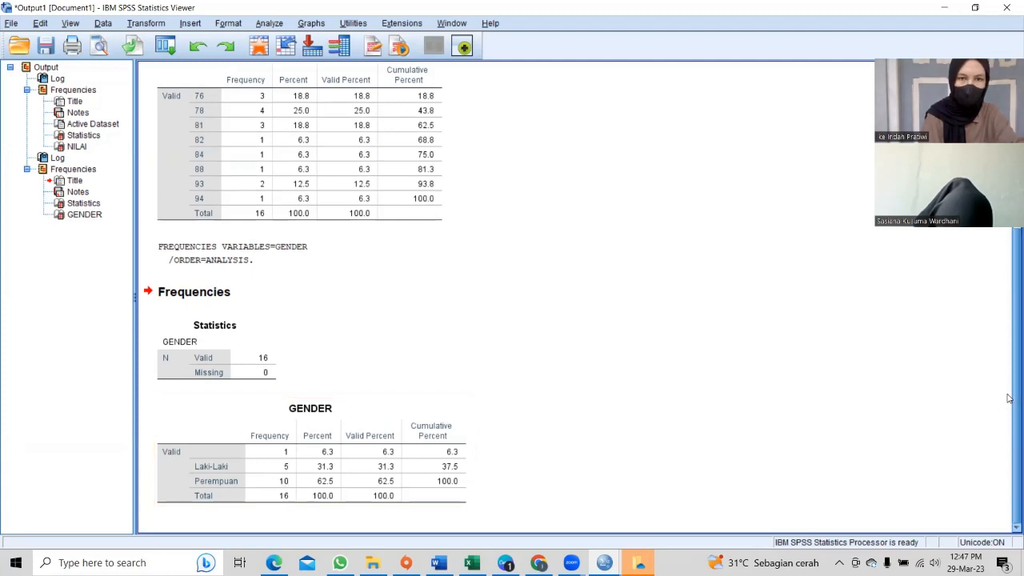
scroll(1008, 384, up, 5)
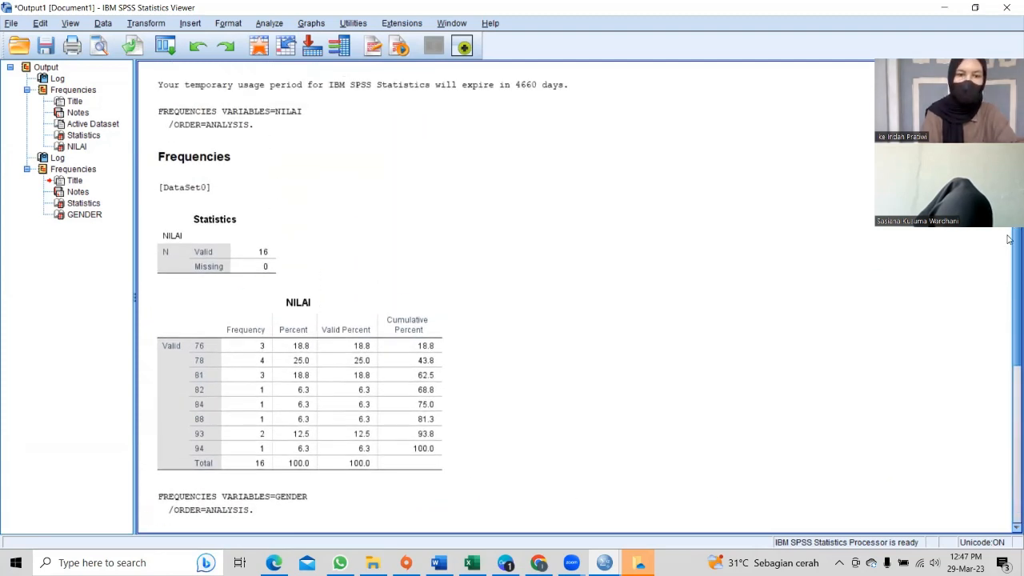
scroll(1009, 238, down, 5)
scroll(1003, 290, up, 3)
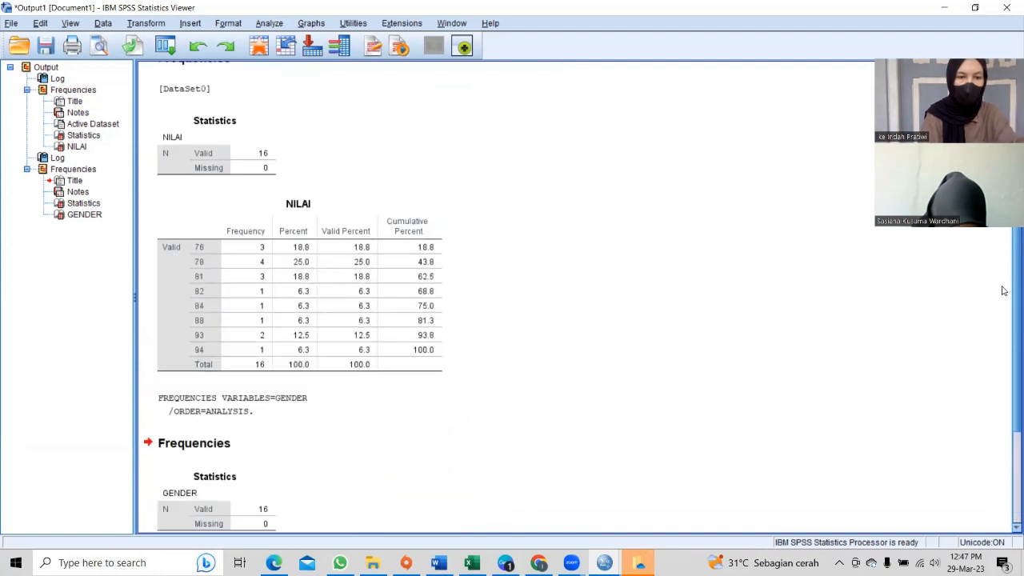
scroll(1004, 291, up, 1)
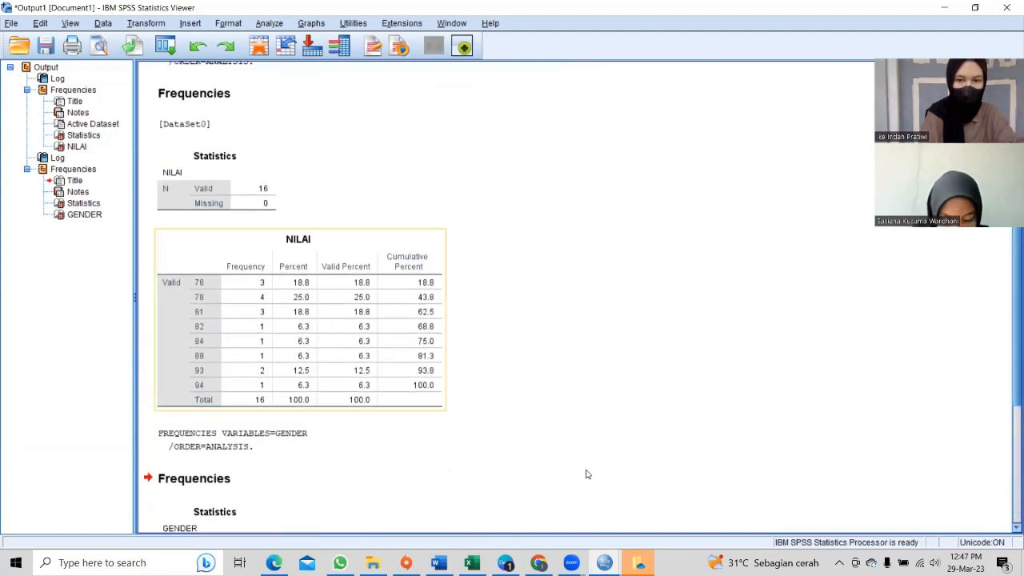
Run another Frequencies analysis from the dataset, adding NAMA, NO and NILAI after GENDER in the variable list, with frequency tables displayed
mouse_move(639, 562)
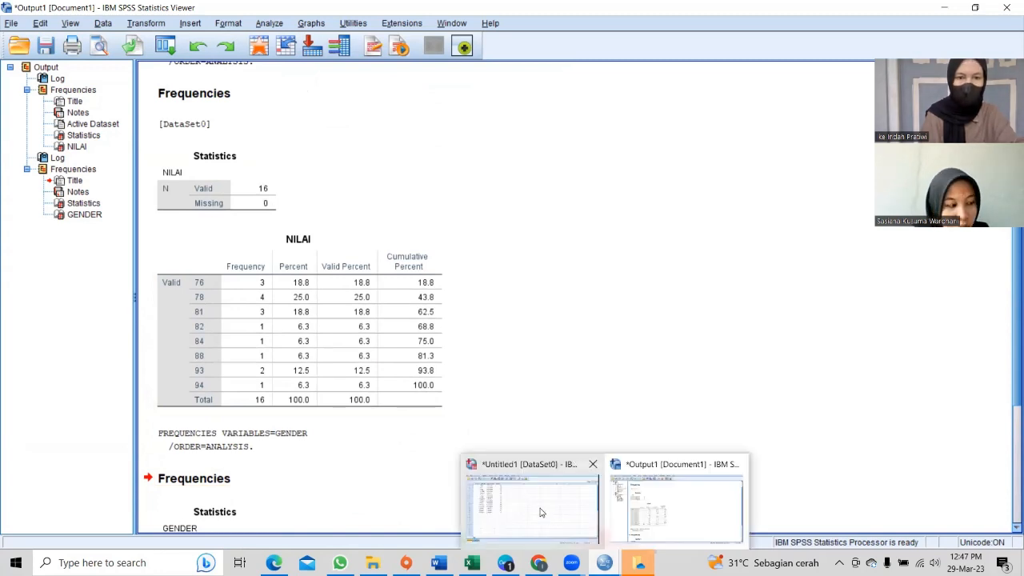
click(539, 512)
click(191, 28)
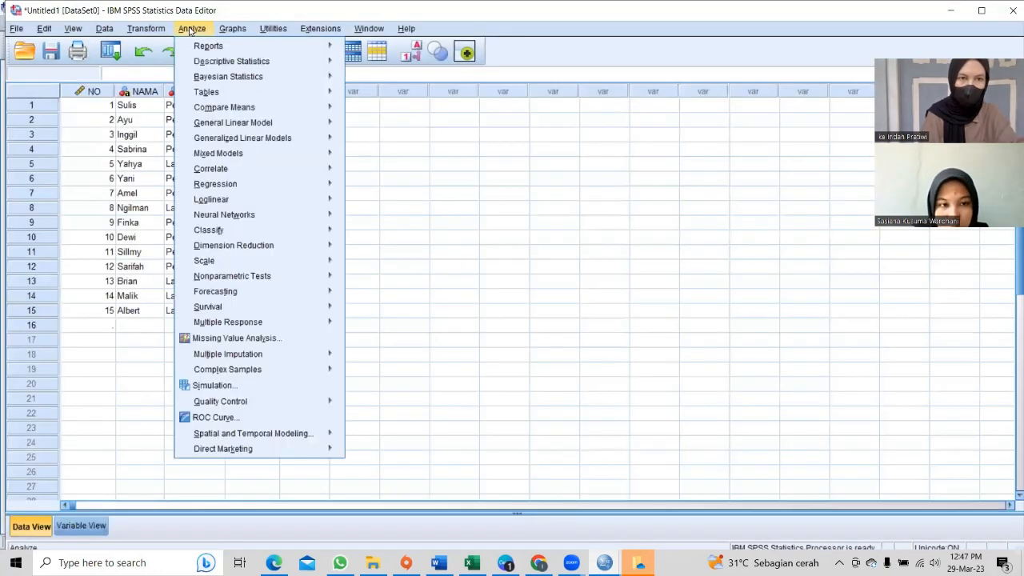
mouse_move(333, 60)
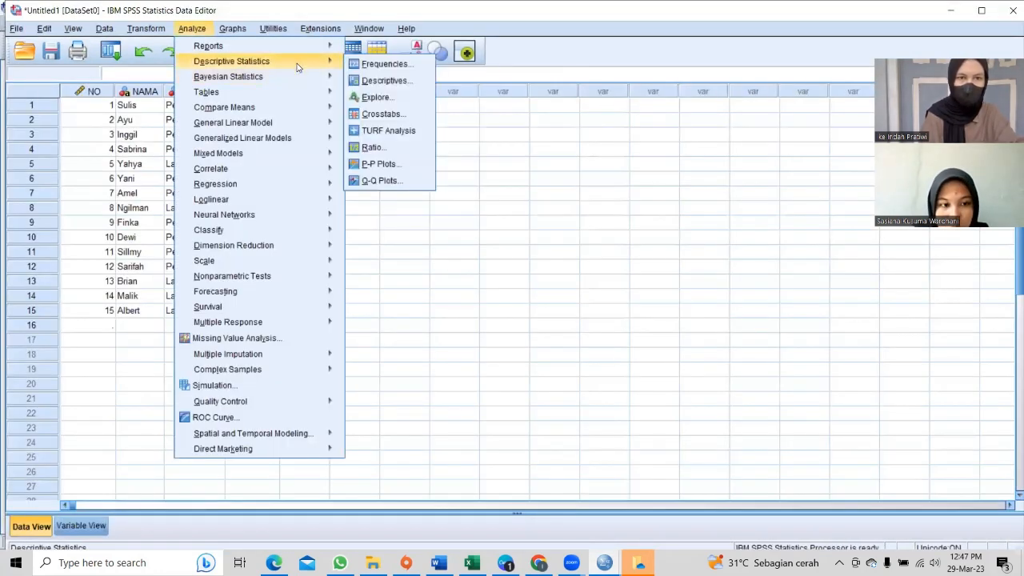
click(367, 65)
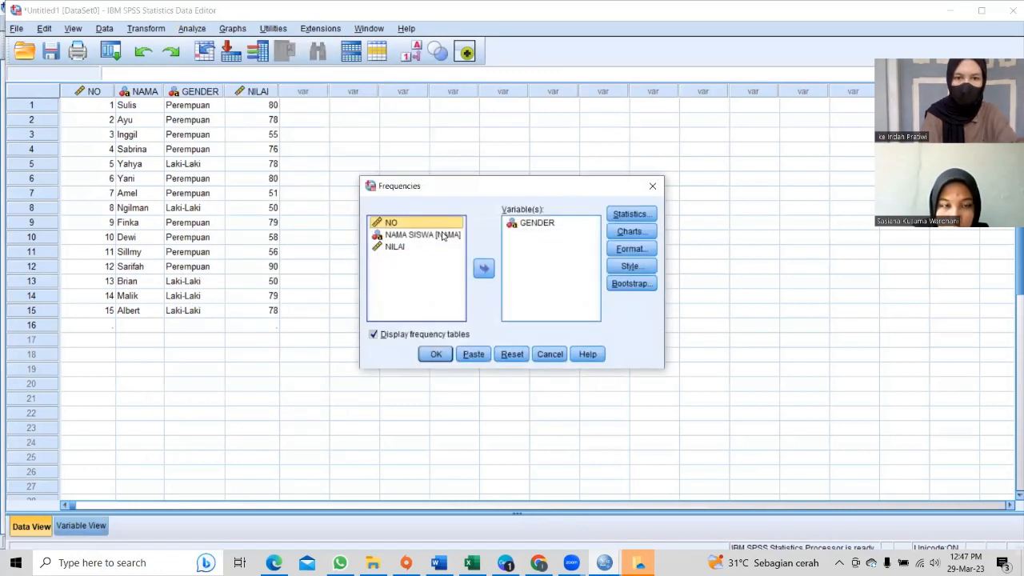
click(442, 233)
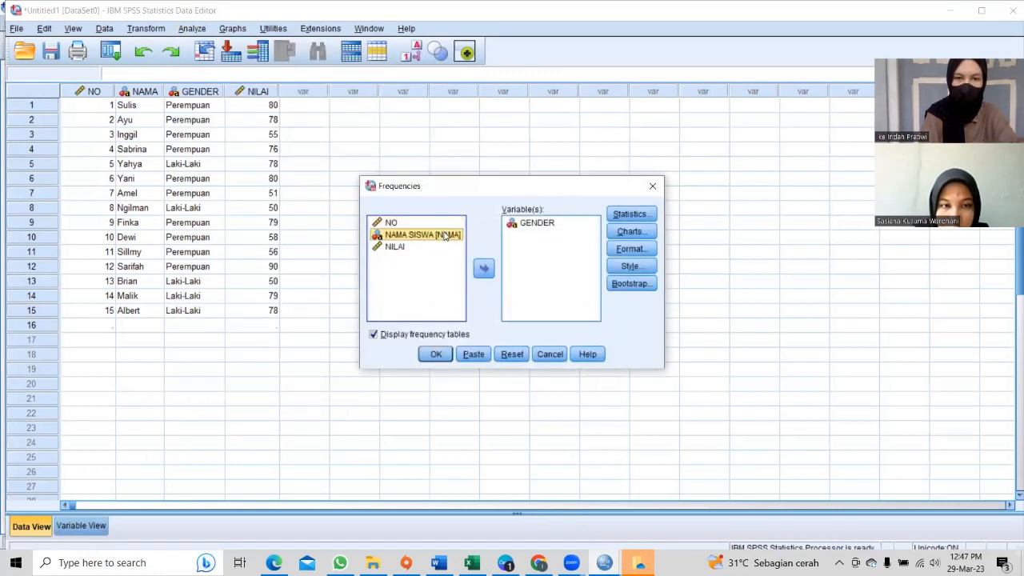
click(484, 268)
click(426, 225)
click(484, 268)
click(436, 226)
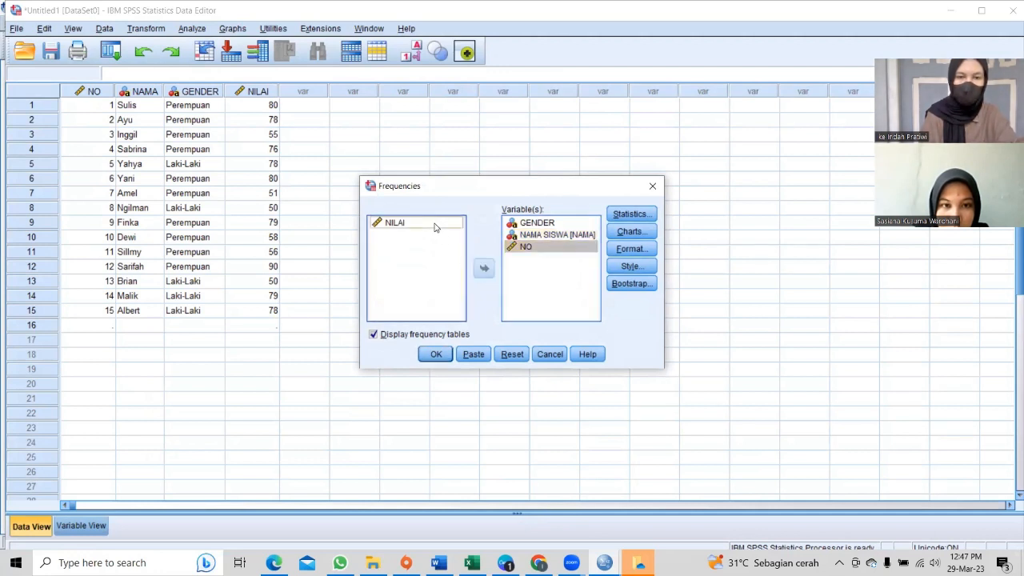
click(483, 270)
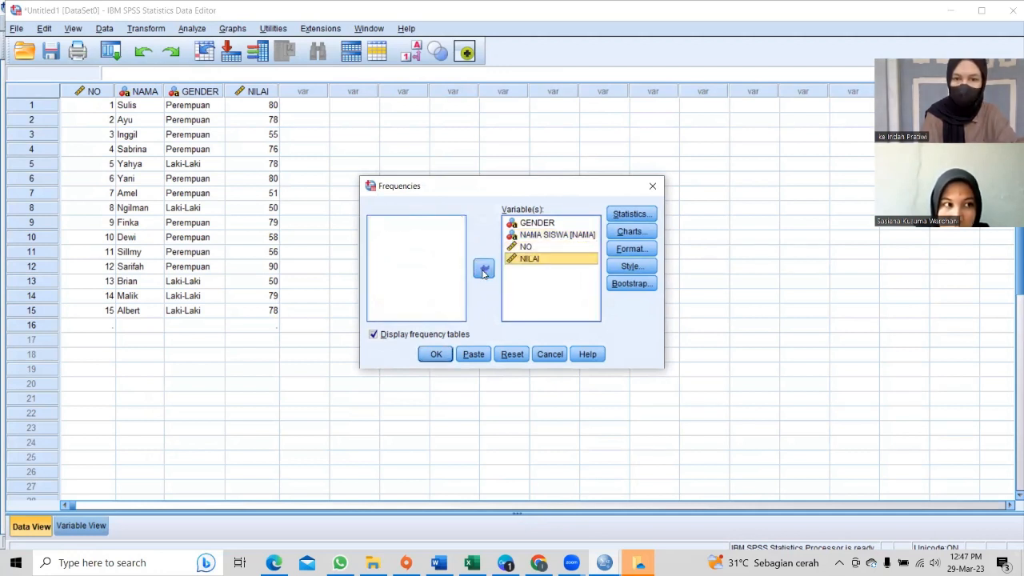
click(435, 354)
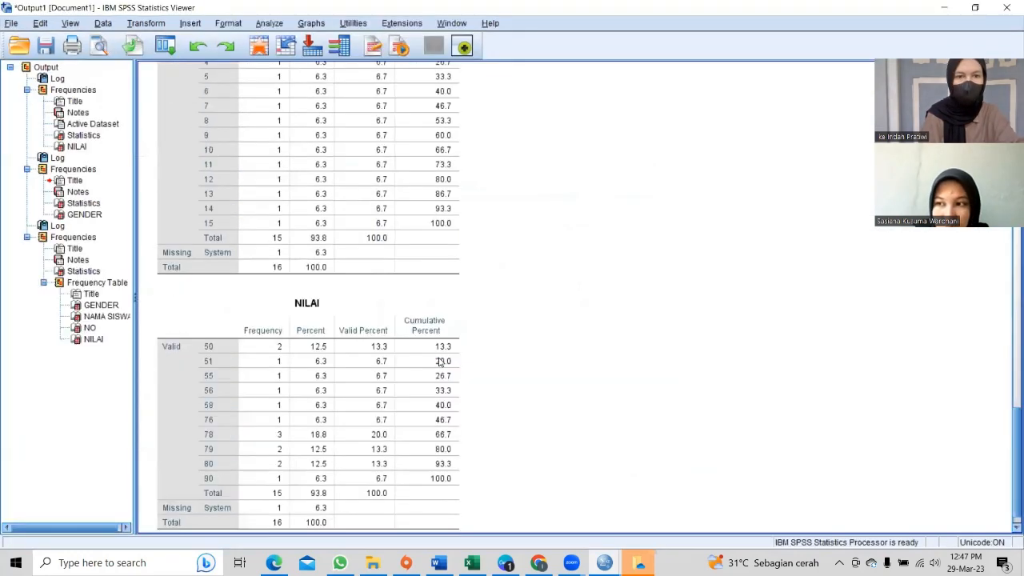